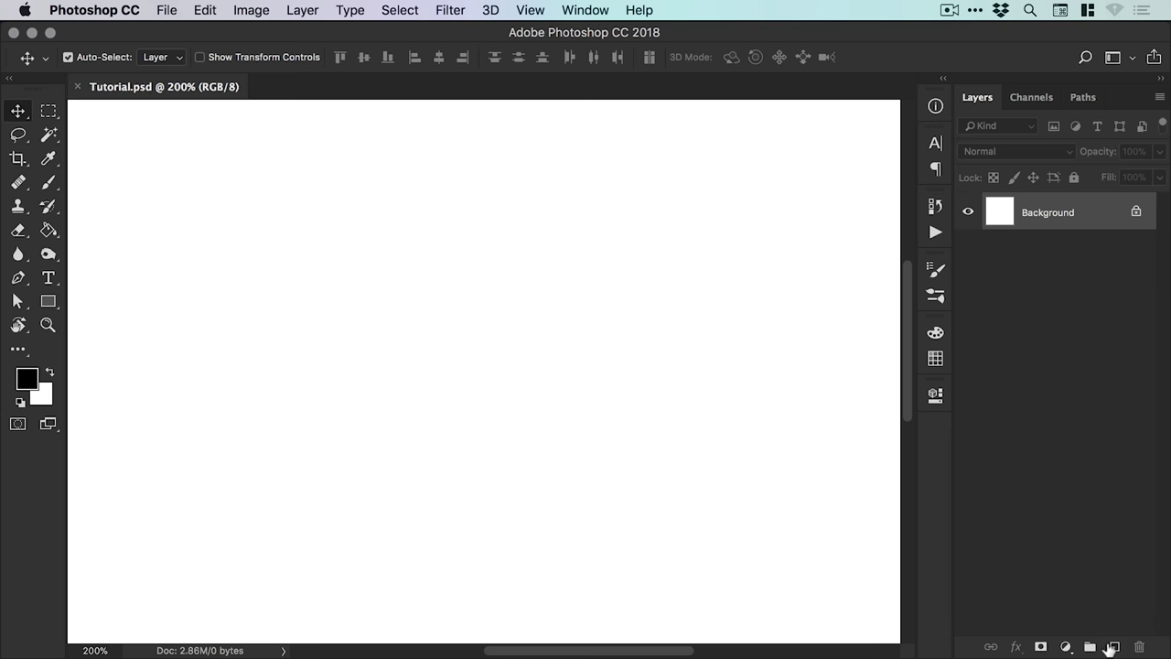
Add an empty Layer 1 and choose the 15 px Hard Round Pressure Size brush.
left_click(1113, 647)
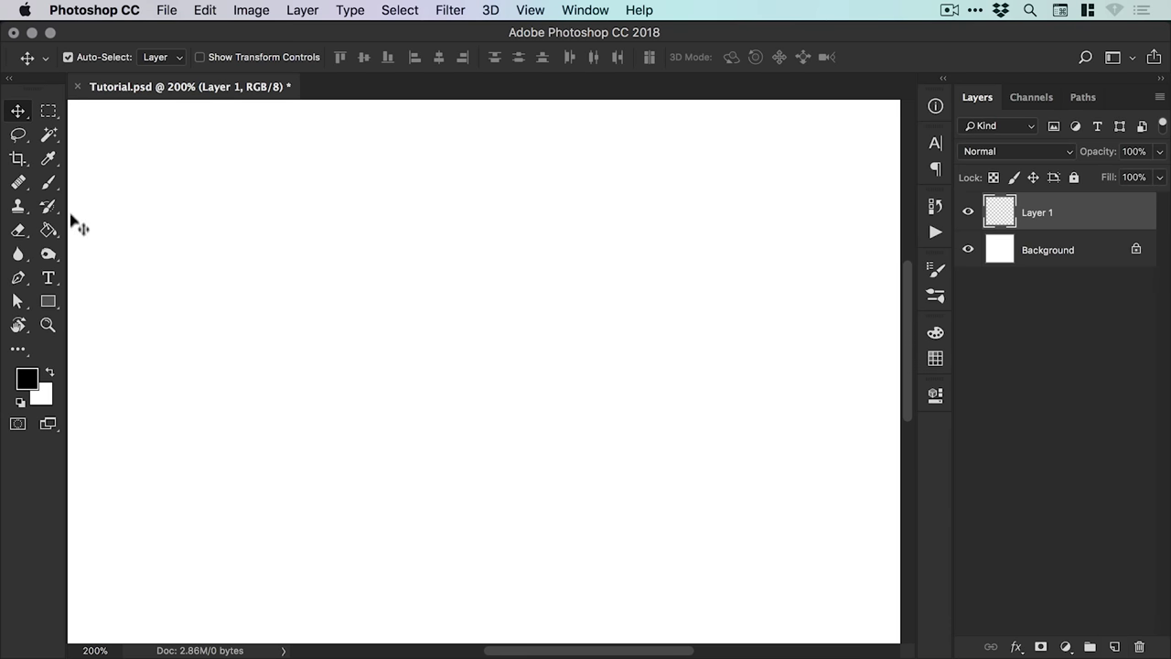
left_click(50, 185)
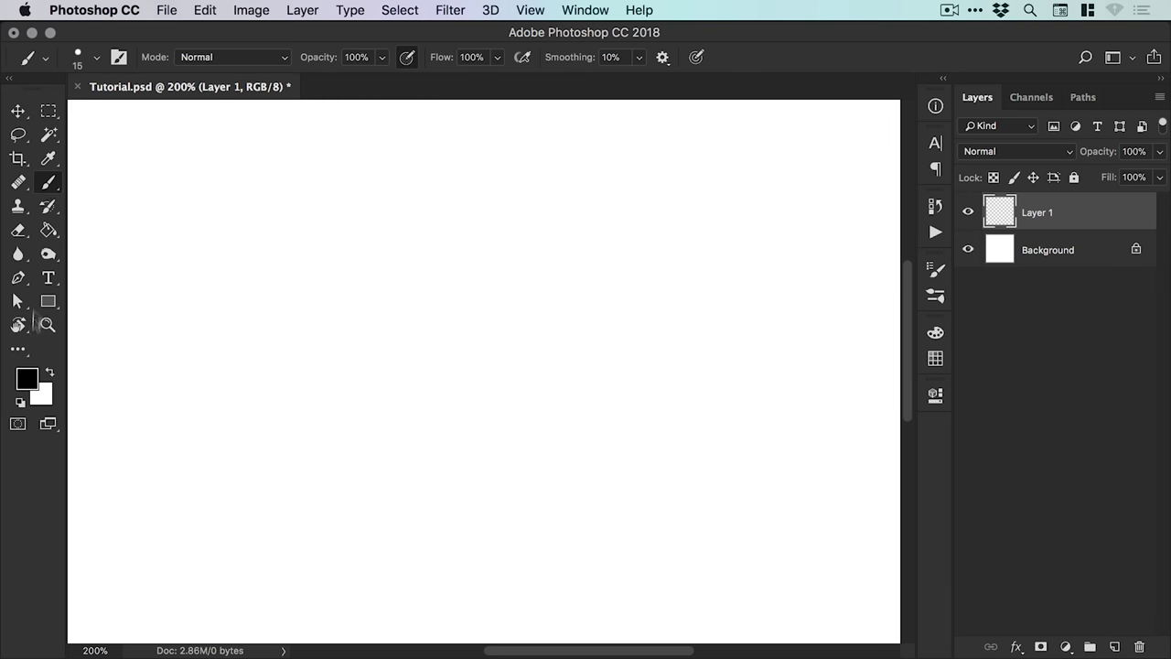
left_click(96, 55)
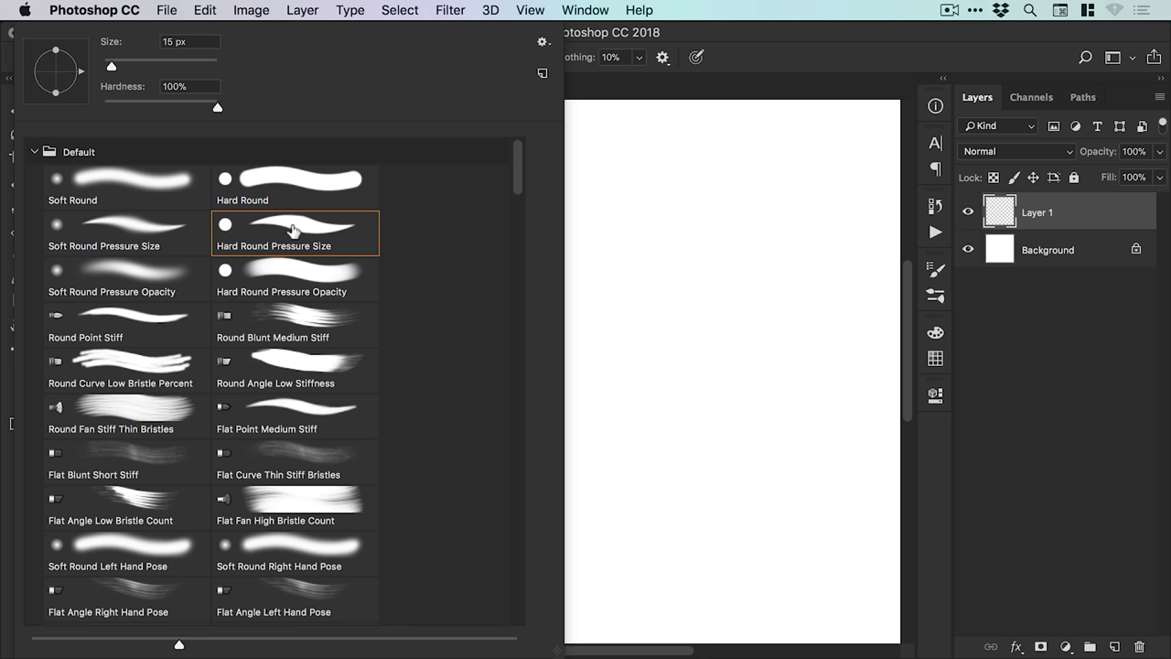
left_click(759, 54)
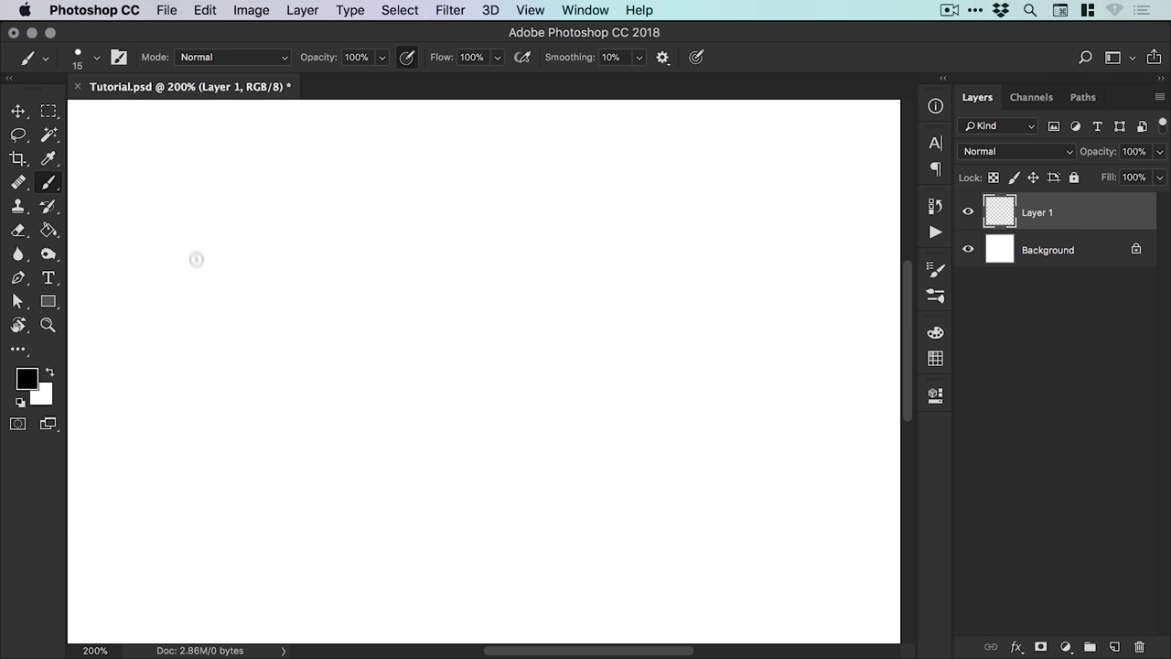
Paint long wavy black strokes across Layer 1 and zoom to 400% on them.
mouse_move(167, 280)
left_mouse_down()
mouse_move(168, 237)
mouse_move(205, 191)
mouse_move(250, 206)
mouse_move(248, 264)
mouse_move(270, 306)
mouse_move(337, 217)
mouse_move(399, 195)
mouse_move(399, 273)
mouse_move(462, 264)
mouse_move(490, 181)
mouse_move(548, 259)
mouse_move(619, 225)
mouse_move(753, 235)
mouse_move(808, 339)
mouse_move(725, 363)
mouse_move(632, 351)
mouse_move(531, 381)
mouse_move(338, 350)
mouse_move(242, 357)
mouse_move(210, 411)
mouse_move(295, 457)
mouse_move(337, 501)
mouse_move(348, 542)
mouse_move(503, 444)
mouse_move(610, 475)
mouse_move(692, 451)
mouse_move(806, 445)
mouse_move(751, 555)
mouse_move(307, 579)
mouse_move(188, 529)
mouse_move(144, 458)
mouse_move(129, 364)
left_mouse_up()
key("z")
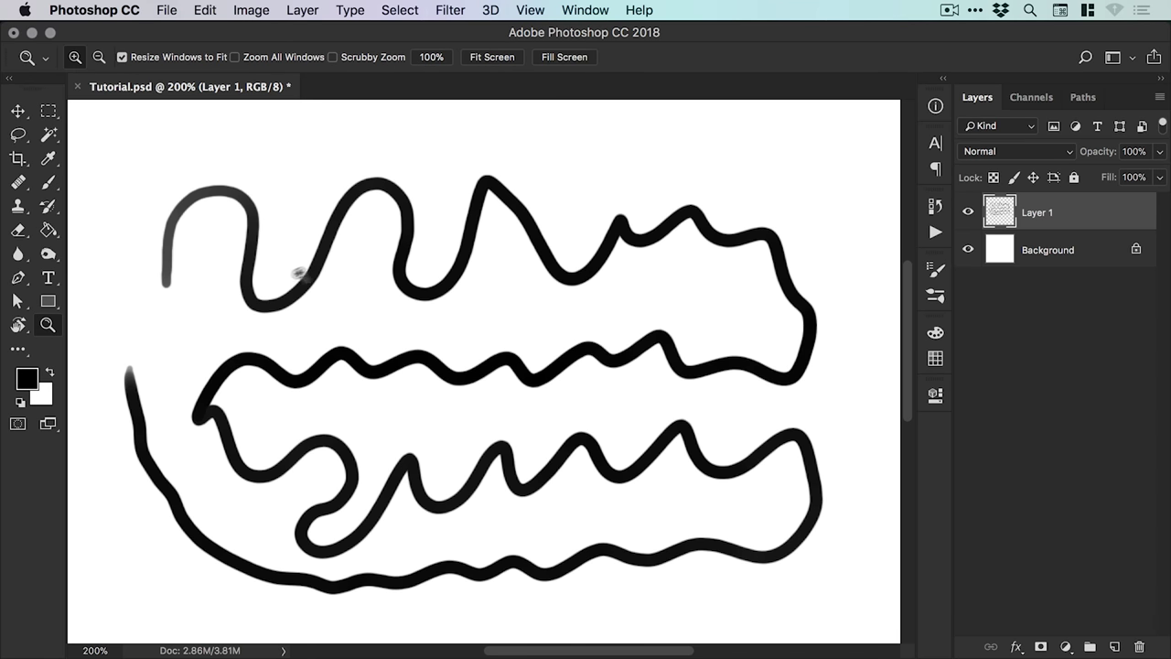
left_click(270, 301)
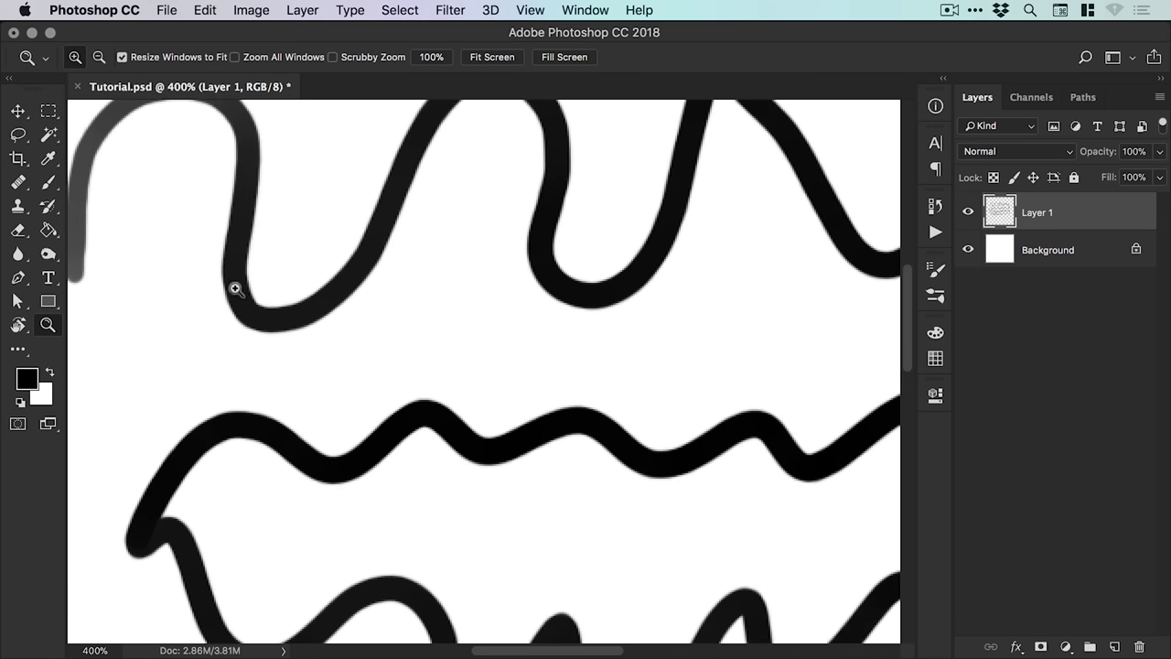
Pan around the stroke edges, zoom back out to 200%, and return to the Brush.
mouse_move(473, 306)
left_mouse_down()
mouse_move(549, 293)
mouse_move(528, 390)
mouse_move(507, 355)
mouse_move(429, 355)
left_mouse_up()
scroll(615, 348, "down", 10)
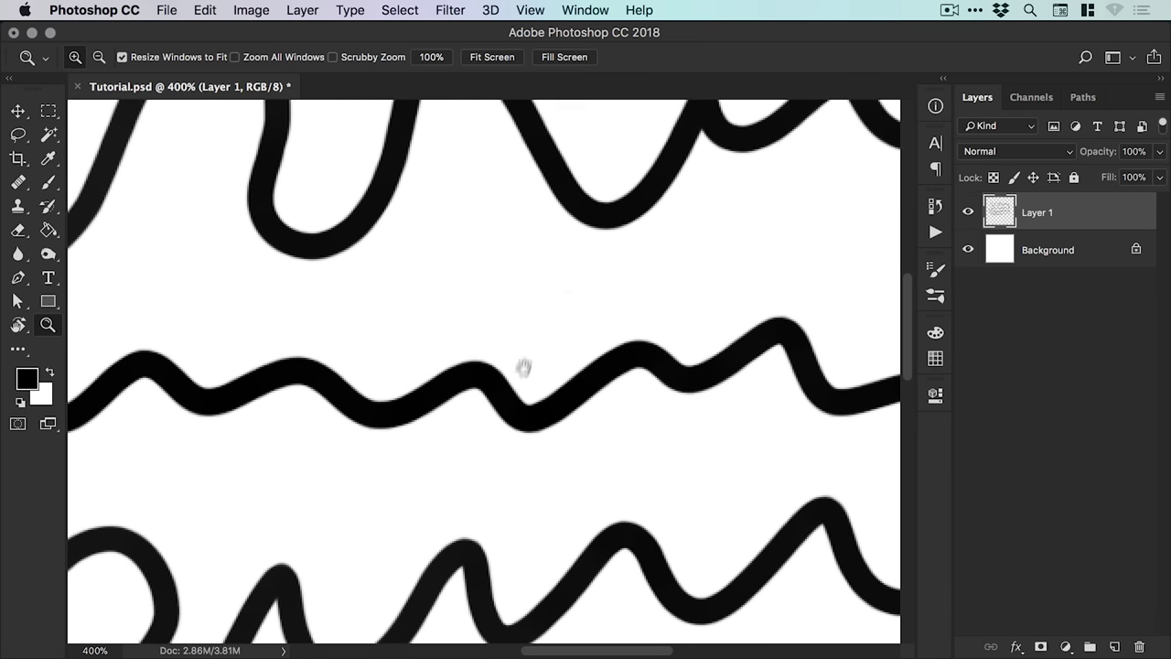
scroll(450, 344, "right", 3)
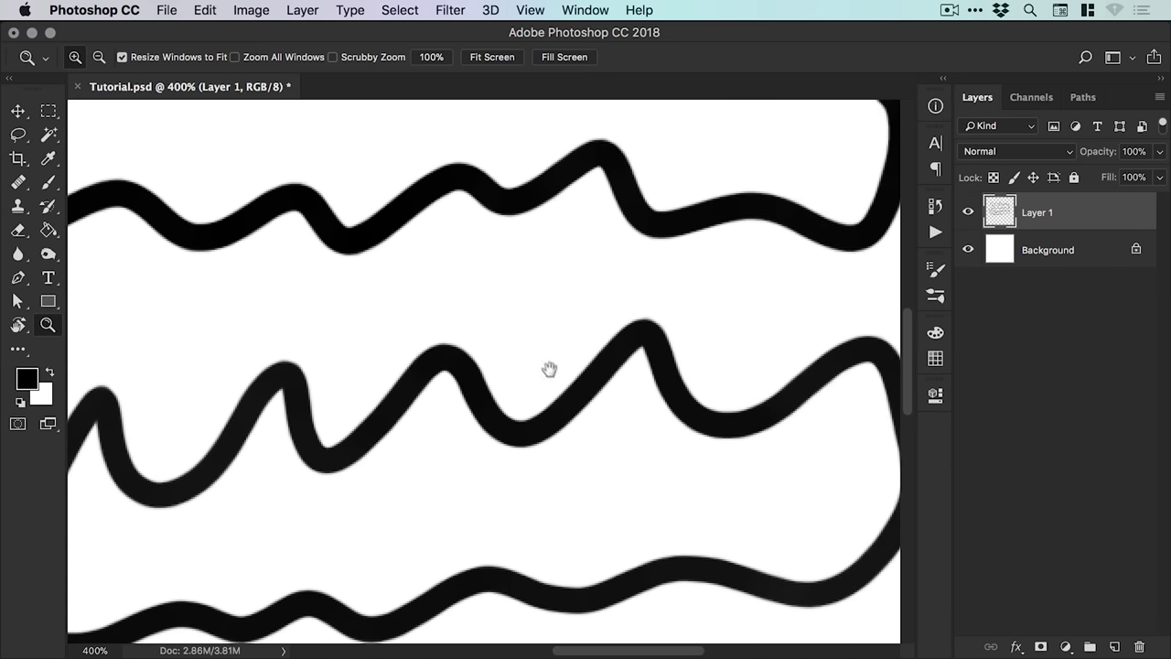
scroll(549, 369, "down", 2)
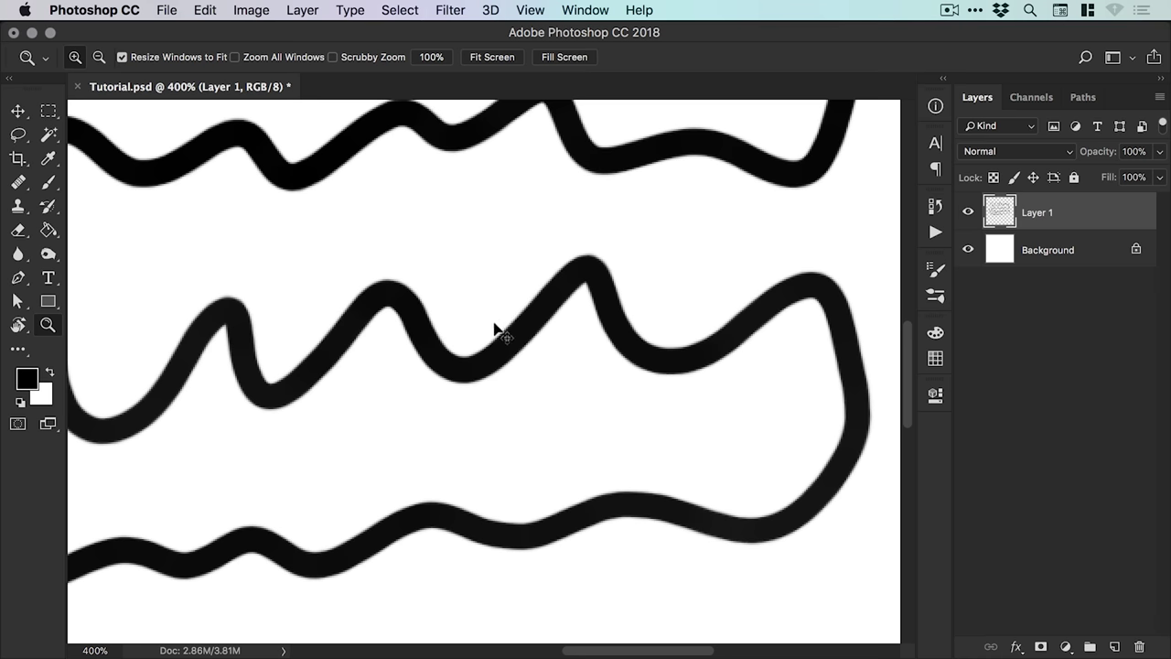
key("super+minus")
key("super+minus")
scroll(431, 332, "left", 2)
scroll(431, 333, "up", 2)
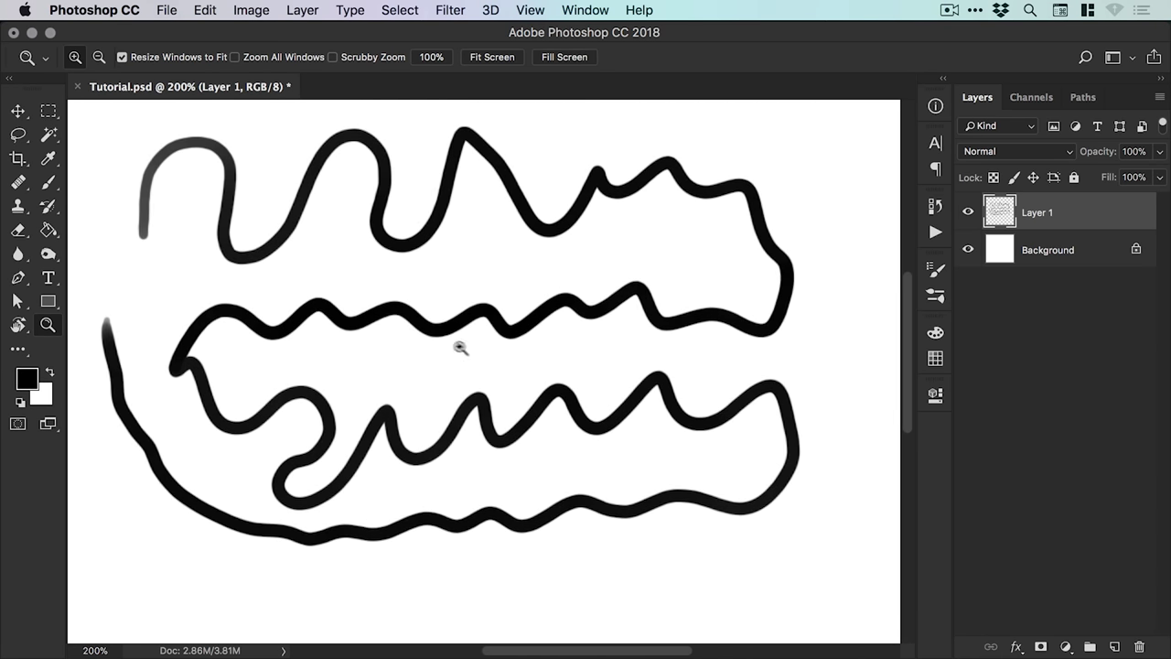
scroll(461, 348, "left", 1)
scroll(468, 345, "up", 1)
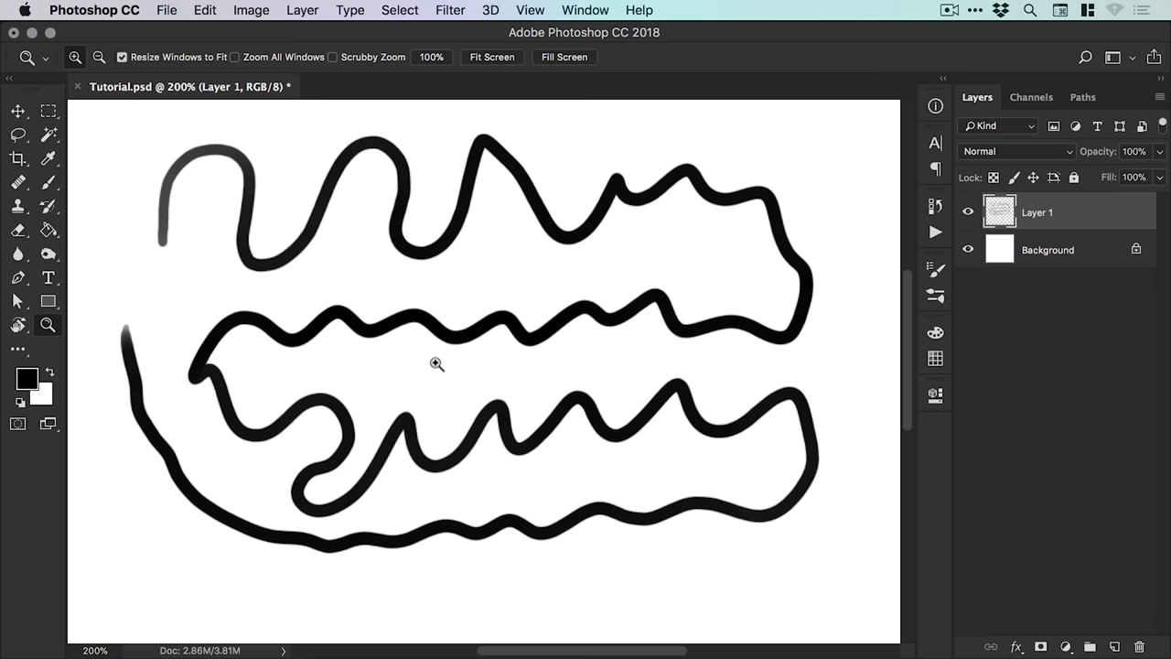
left_click_drag(436, 363, 447, 386)
key("b")
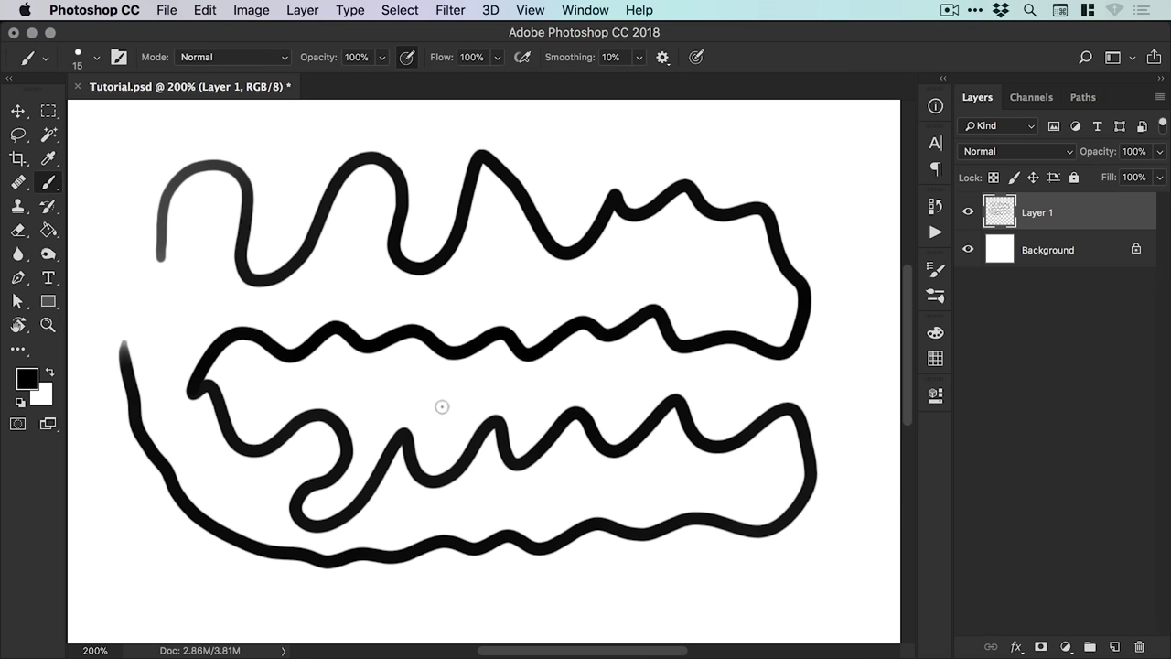
Hide Layer 1, add Layer 2, and raise brush smoothing from 13% to 100%.
left_click(968, 212)
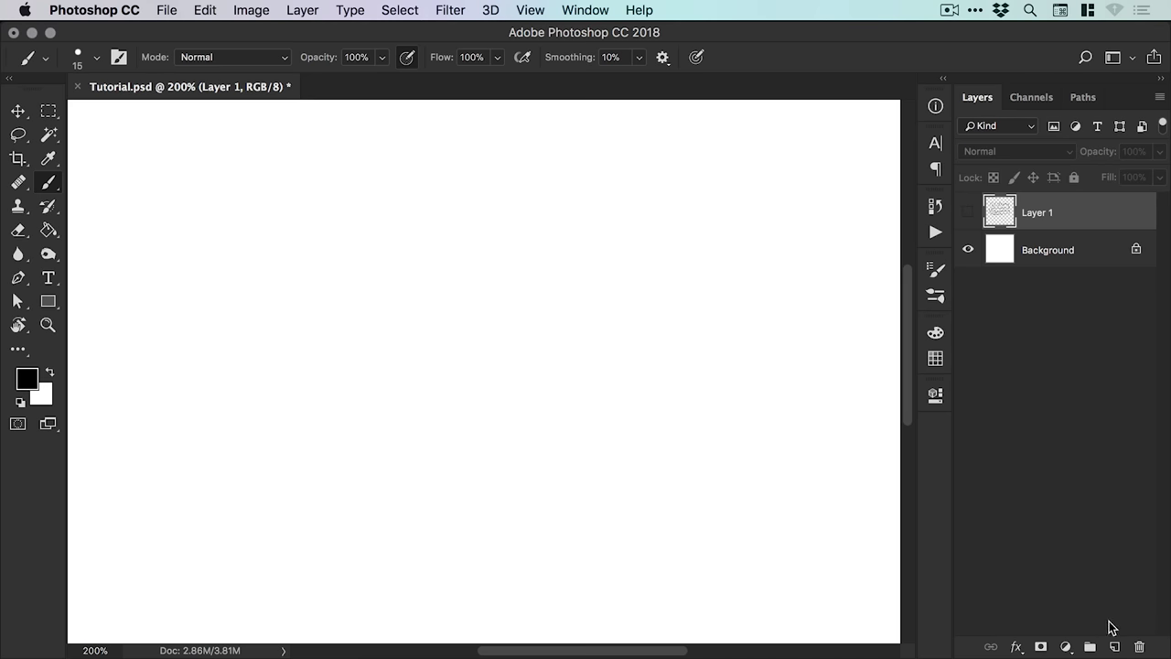
left_click(1114, 647)
left_click(638, 57)
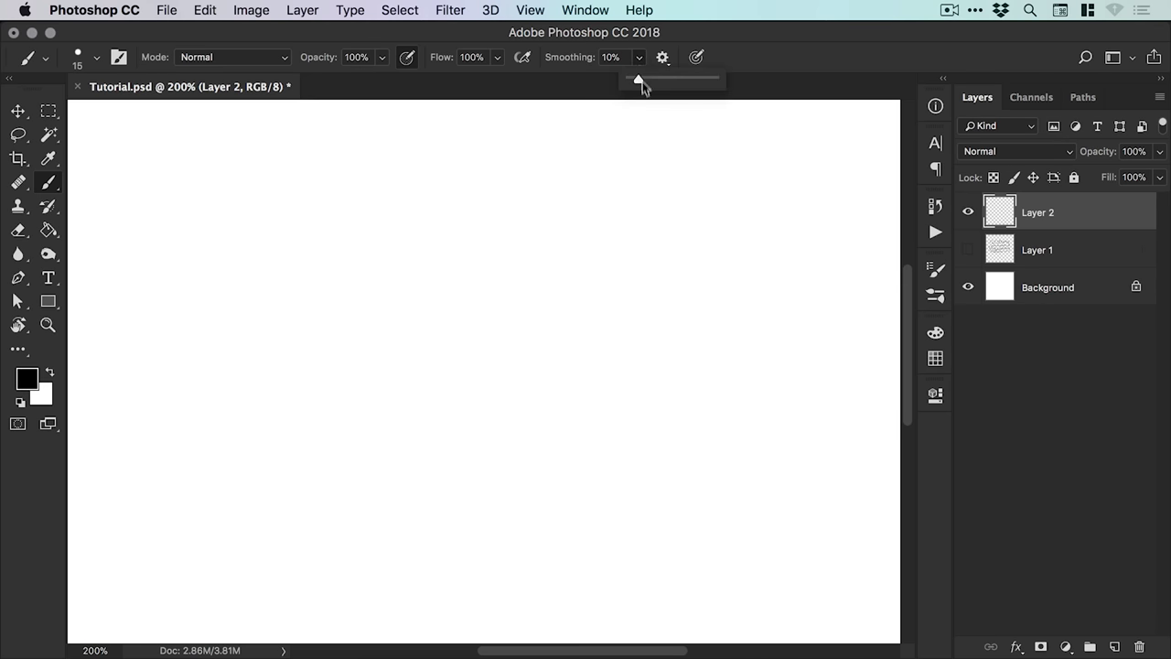
left_click_drag(643, 78, 723, 78)
Paint a dense looping black scribble on Layer 2, then hide Layer 2.
mouse_move(168, 268)
left_mouse_down()
mouse_move(197, 208)
mouse_move(276, 179)
mouse_move(339, 198)
mouse_move(404, 290)
mouse_move(450, 319)
mouse_move(500, 297)
mouse_move(576, 202)
mouse_move(619, 175)
mouse_move(712, 174)
mouse_move(767, 239)
mouse_move(763, 324)
mouse_move(713, 356)
mouse_move(622, 338)
mouse_move(501, 197)
mouse_move(409, 157)
mouse_move(285, 191)
mouse_move(220, 253)
mouse_move(206, 322)
mouse_move(233, 353)
mouse_move(278, 373)
mouse_move(345, 365)
mouse_move(419, 319)
mouse_move(507, 183)
mouse_move(605, 141)
mouse_move(739, 255)
mouse_move(576, 494)
mouse_move(633, 467)
mouse_move(252, 434)
mouse_move(98, 211)
mouse_move(226, 526)
mouse_move(727, 309)
mouse_move(650, 622)
mouse_move(163, 277)
mouse_move(372, 632)
mouse_move(899, 475)
mouse_move(450, 561)
mouse_move(628, 141)
mouse_move(478, 548)
mouse_move(388, 104)
mouse_move(657, 477)
mouse_move(182, 322)
mouse_move(644, 214)
mouse_move(304, 371)
mouse_move(69, 147)
mouse_move(211, 508)
mouse_move(753, 166)
mouse_move(674, 529)
mouse_move(261, 271)
mouse_move(261, 641)
mouse_move(838, 475)
mouse_move(190, 486)
mouse_move(182, 104)
mouse_move(722, 127)
mouse_move(778, 385)
mouse_move(673, 180)
mouse_move(805, 215)
mouse_move(893, 297)
mouse_move(164, 558)
mouse_move(560, 632)
mouse_move(805, 266)
mouse_move(837, 494)
mouse_move(787, 220)
mouse_move(877, 206)
mouse_move(430, 265)
mouse_move(92, 293)
mouse_move(466, 183)
mouse_move(531, 485)
mouse_move(513, 266)
mouse_move(485, 339)
left_mouse_up()
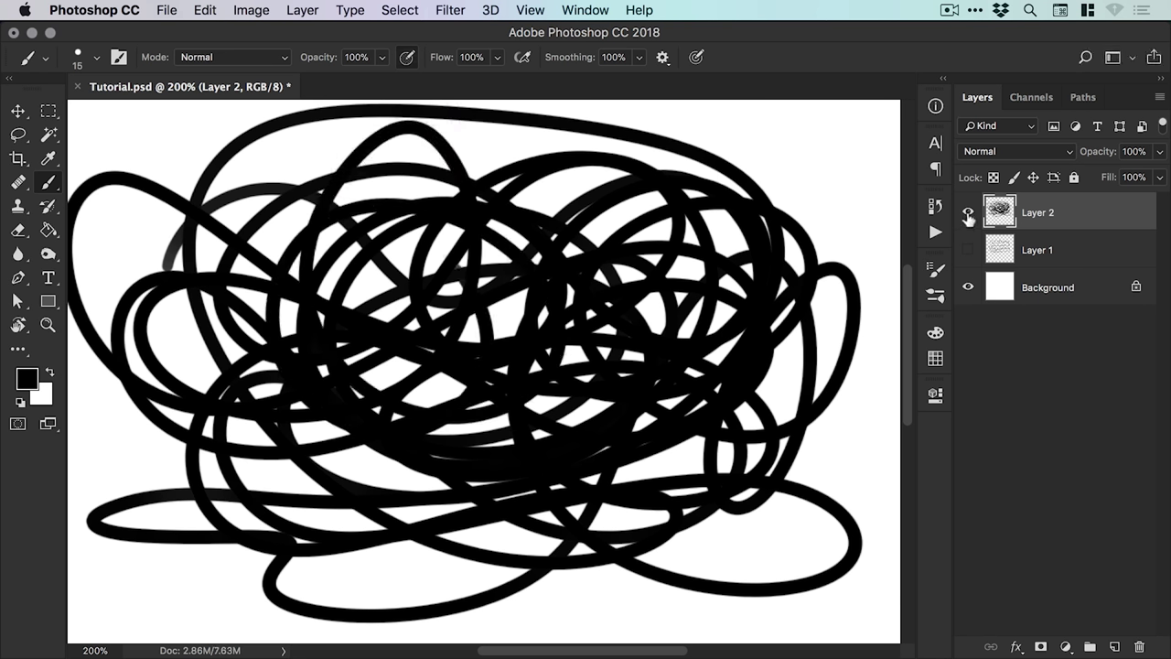
left_click(968, 213)
Add Layer 3 and enable Pulled String Mode in the smoothing options.
left_click(1116, 647)
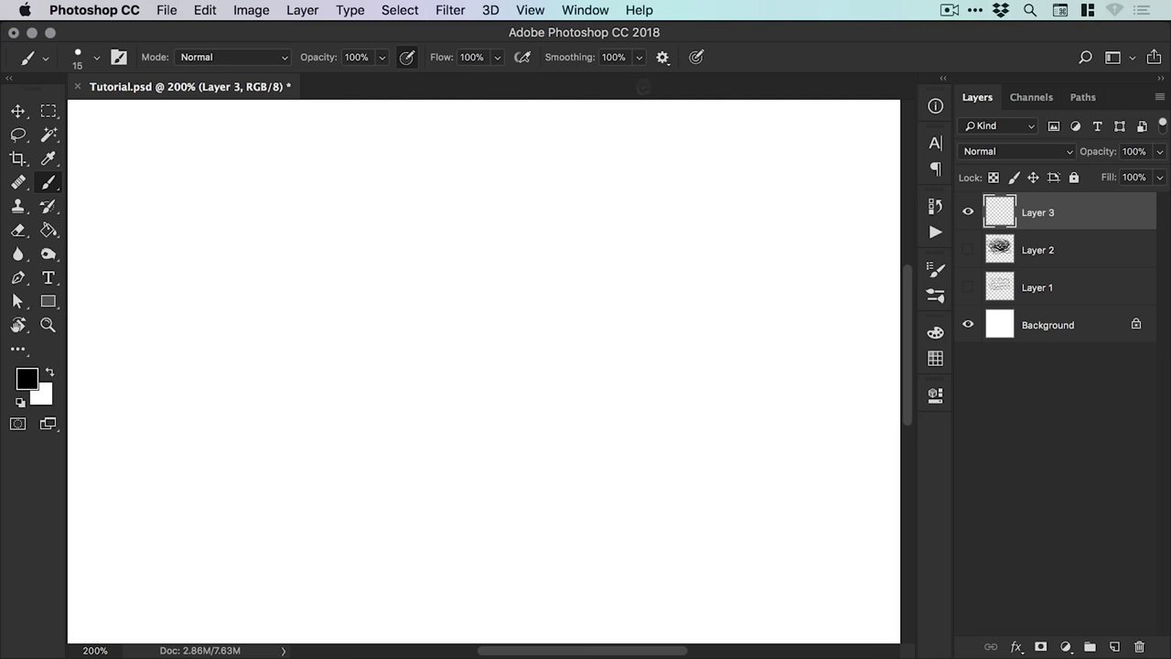
left_click(662, 59)
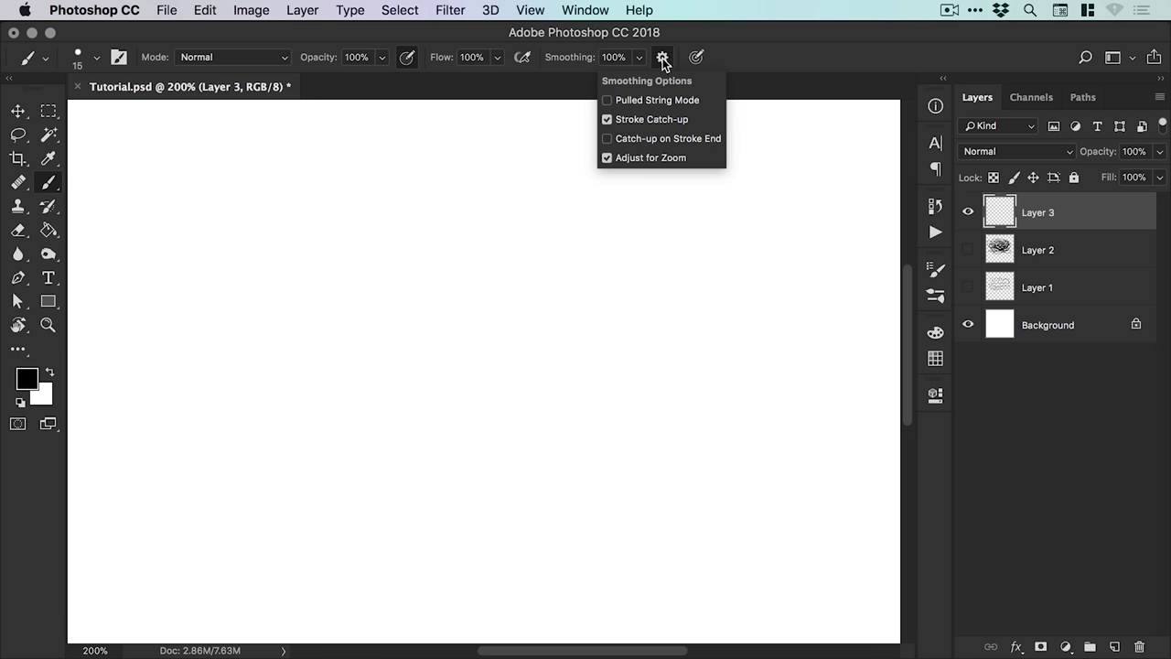
left_click(608, 102)
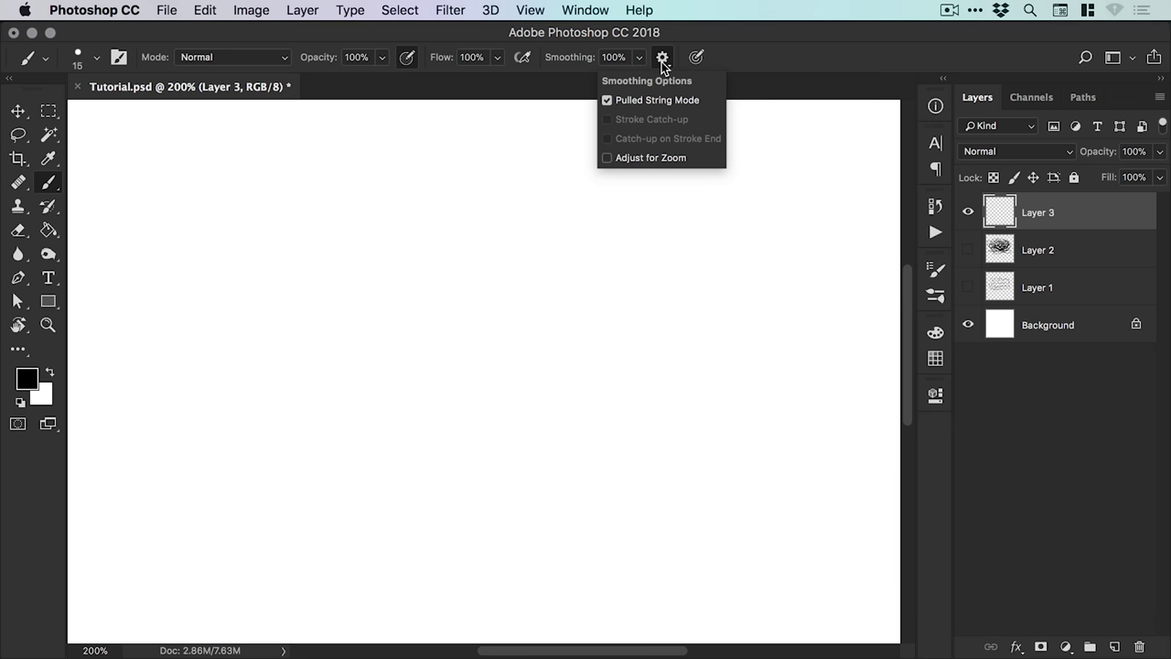
left_click(661, 61)
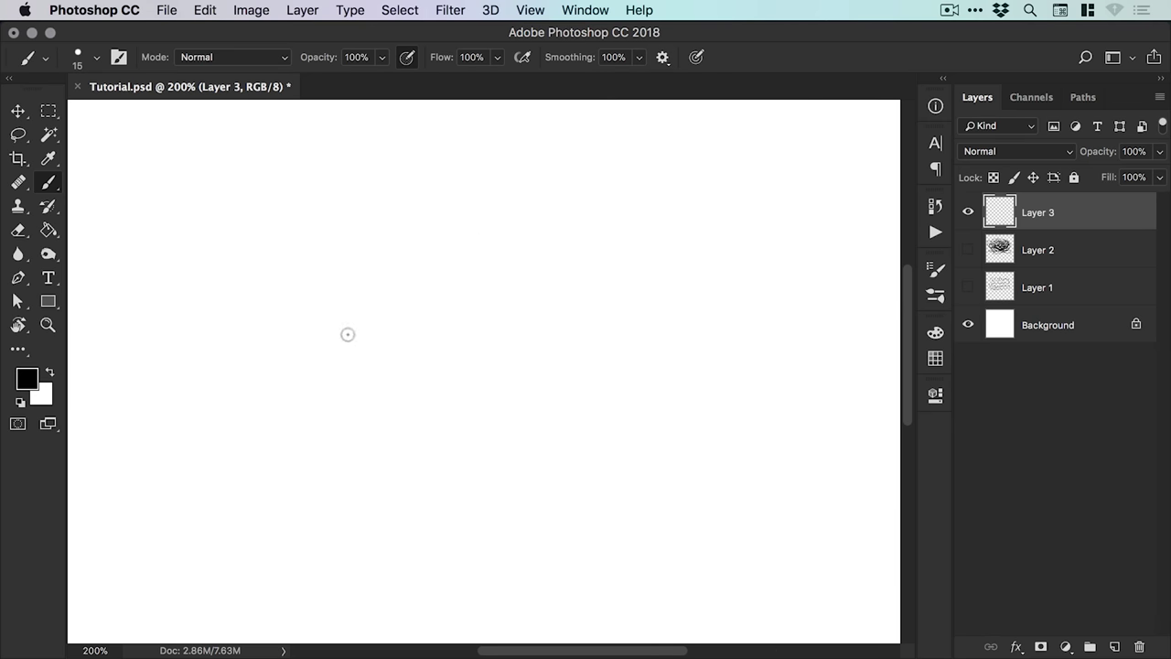
Paint curving black loops on Layer 3, zooming out to 100% partway.
left_click_drag(348, 334, 348, 469)
mouse_move(348, 334)
left_mouse_down()
mouse_move(441, 325)
mouse_move(474, 307)
mouse_move(476, 232)
mouse_move(461, 219)
mouse_move(492, 328)
mouse_move(383, 435)
mouse_move(260, 396)
mouse_move(245, 290)
mouse_move(254, 226)
mouse_move(146, 254)
mouse_move(300, 197)
mouse_move(448, 203)
mouse_move(493, 238)
mouse_move(585, 219)
mouse_move(572, 230)
mouse_move(651, 195)
mouse_move(706, 193)
mouse_move(808, 303)
mouse_move(830, 364)
mouse_move(823, 430)
mouse_move(794, 503)
mouse_move(723, 559)
mouse_move(605, 589)
mouse_move(400, 603)
mouse_move(306, 578)
mouse_move(231, 507)
mouse_move(224, 413)
left_mouse_up()
key("super+minus")
mouse_move(374, 262)
left_mouse_down()
mouse_move(375, 326)
mouse_move(314, 413)
mouse_move(344, 549)
mouse_move(491, 607)
mouse_move(686, 486)
mouse_move(690, 219)
mouse_move(491, 179)
mouse_move(319, 348)
mouse_move(543, 479)
mouse_move(580, 183)
mouse_move(343, 331)
mouse_move(503, 576)
mouse_move(691, 211)
mouse_move(284, 293)
mouse_move(352, 625)
mouse_move(659, 544)
mouse_move(622, 138)
mouse_move(495, 367)
mouse_move(704, 544)
mouse_move(513, 622)
mouse_move(329, 274)
mouse_move(622, 302)
mouse_move(277, 575)
mouse_move(366, 196)
mouse_move(457, 275)
mouse_move(529, 389)
left_mouse_up()
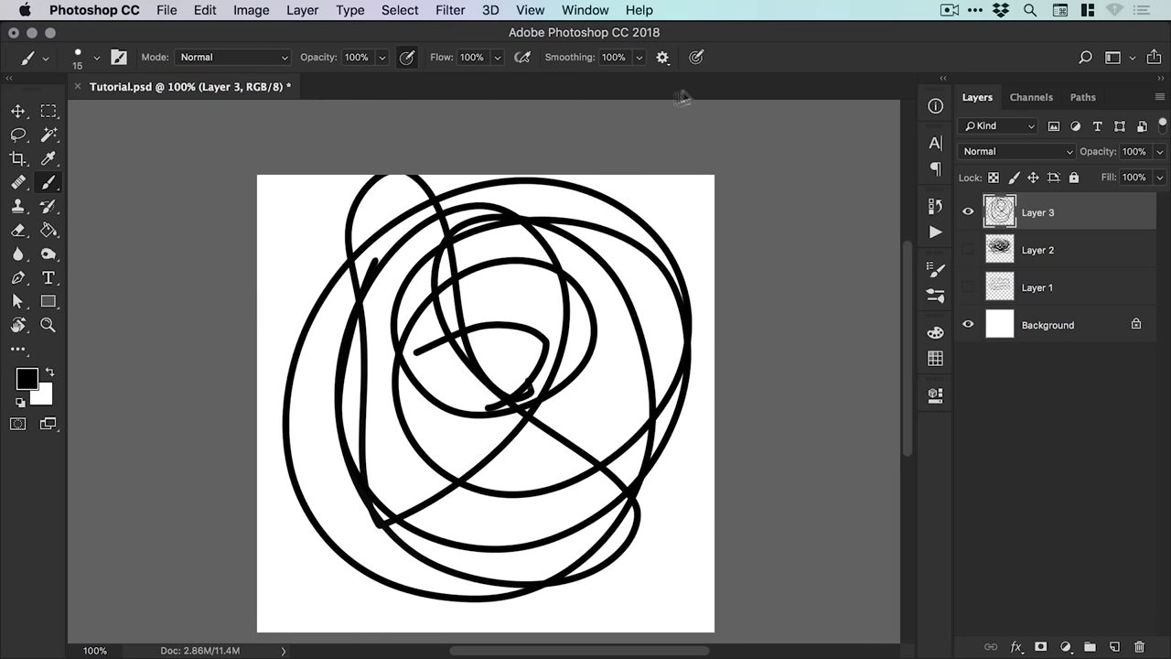
Undo the last scribble and swap Pulled String Mode for Stroke Catch-up smoothing.
key("super+z")
left_click(663, 56)
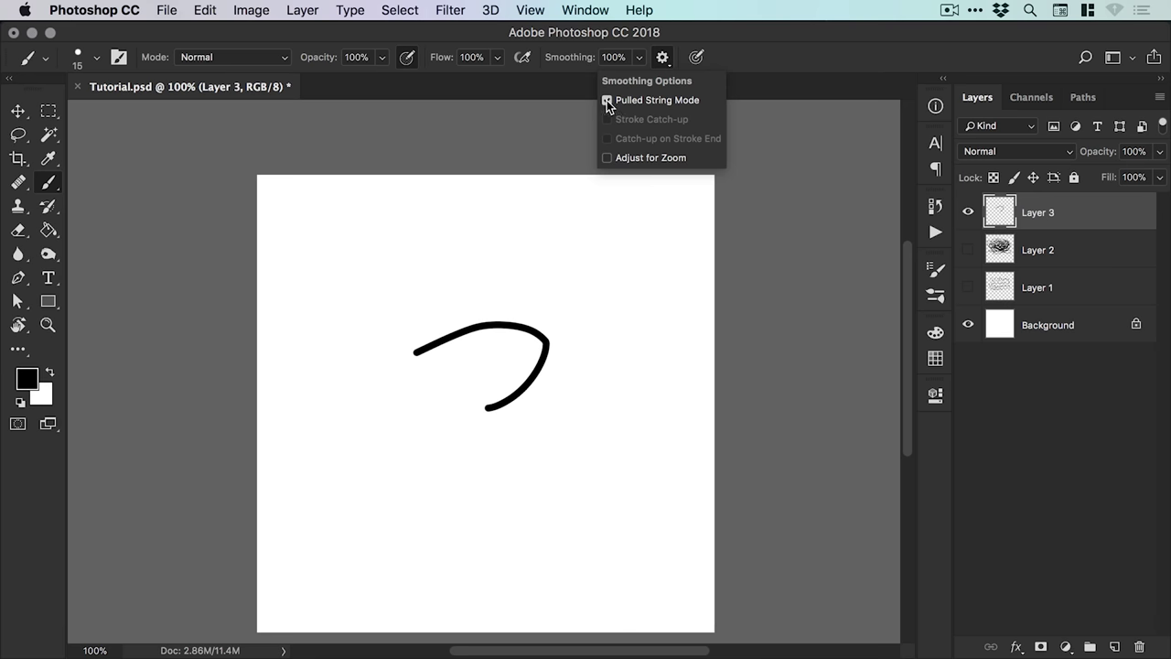
left_click(606, 100)
left_click(606, 120)
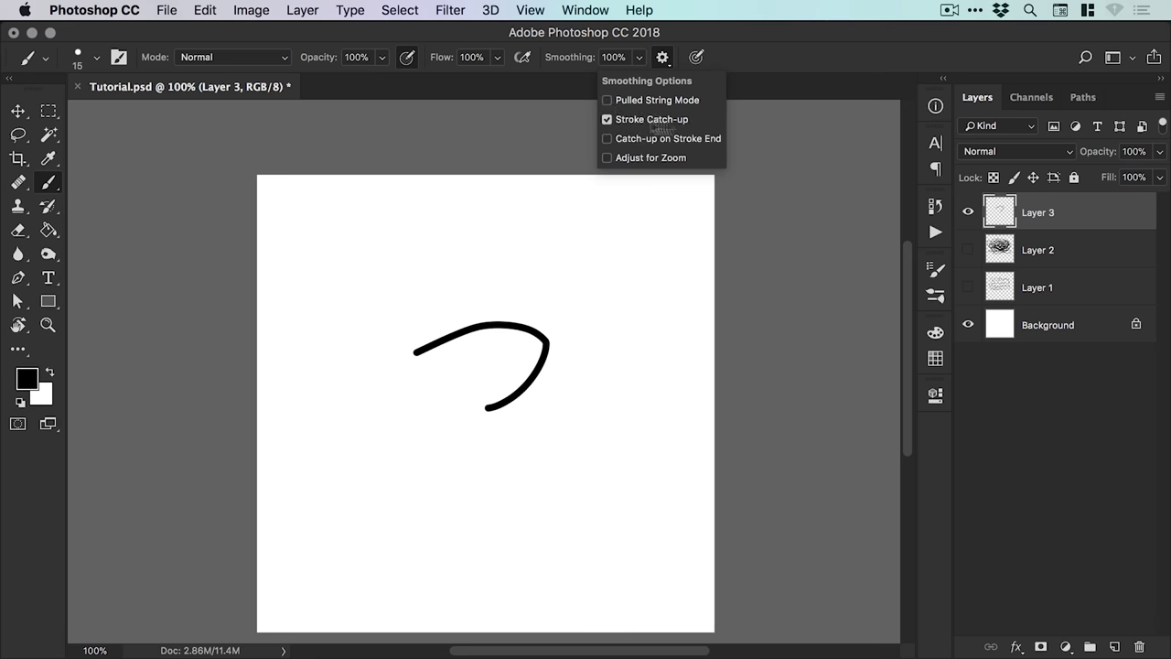
Hide Layer 3, add Layer 4, zoom to 200%, and draw a long looping test stroke.
left_click(969, 211)
left_click(1113, 647)
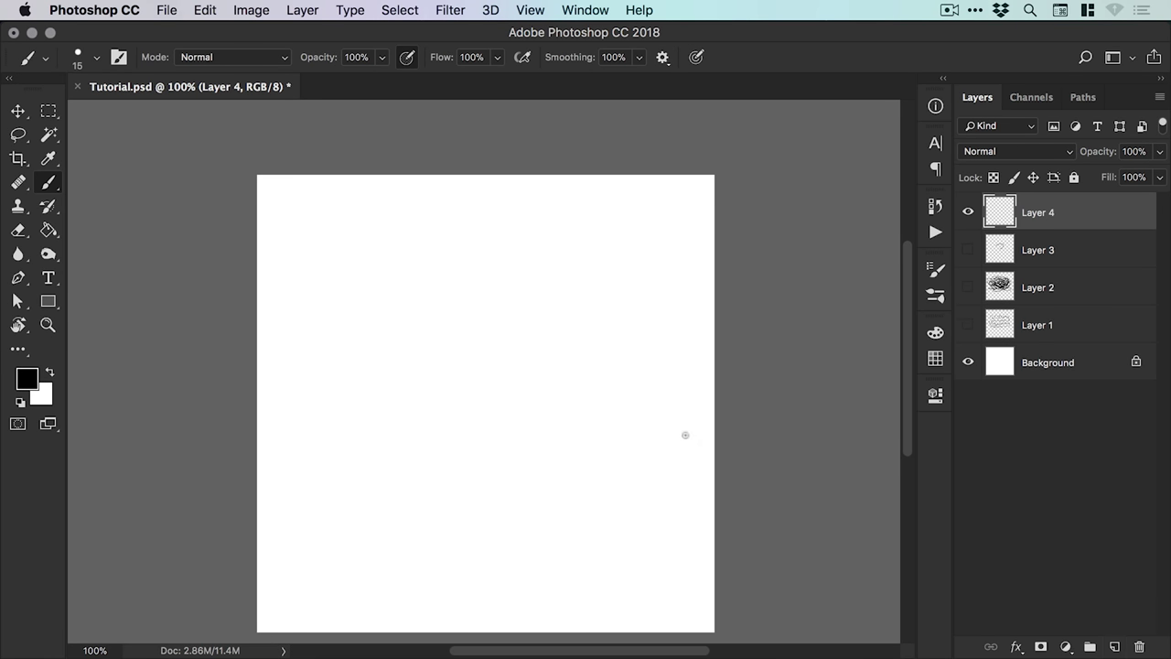
key("super+equal")
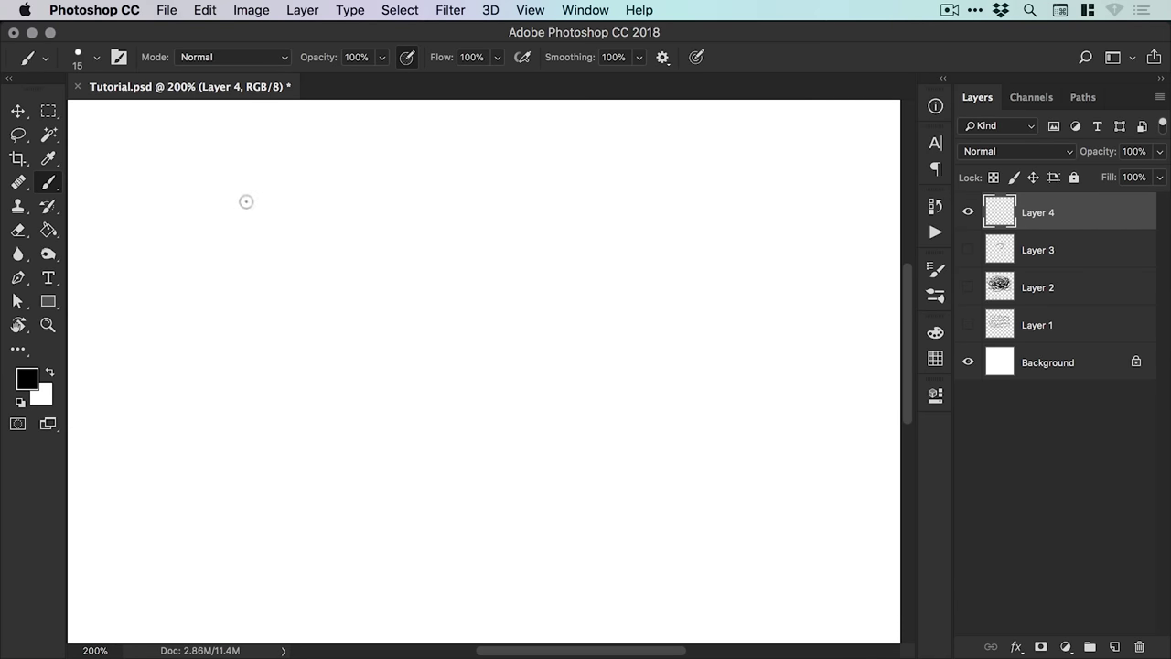
mouse_move(245, 195)
left_mouse_down()
mouse_move(221, 319)
mouse_move(271, 348)
mouse_move(358, 338)
mouse_move(466, 202)
mouse_move(523, 196)
mouse_move(583, 215)
mouse_move(618, 248)
mouse_move(647, 314)
left_mouse_up()
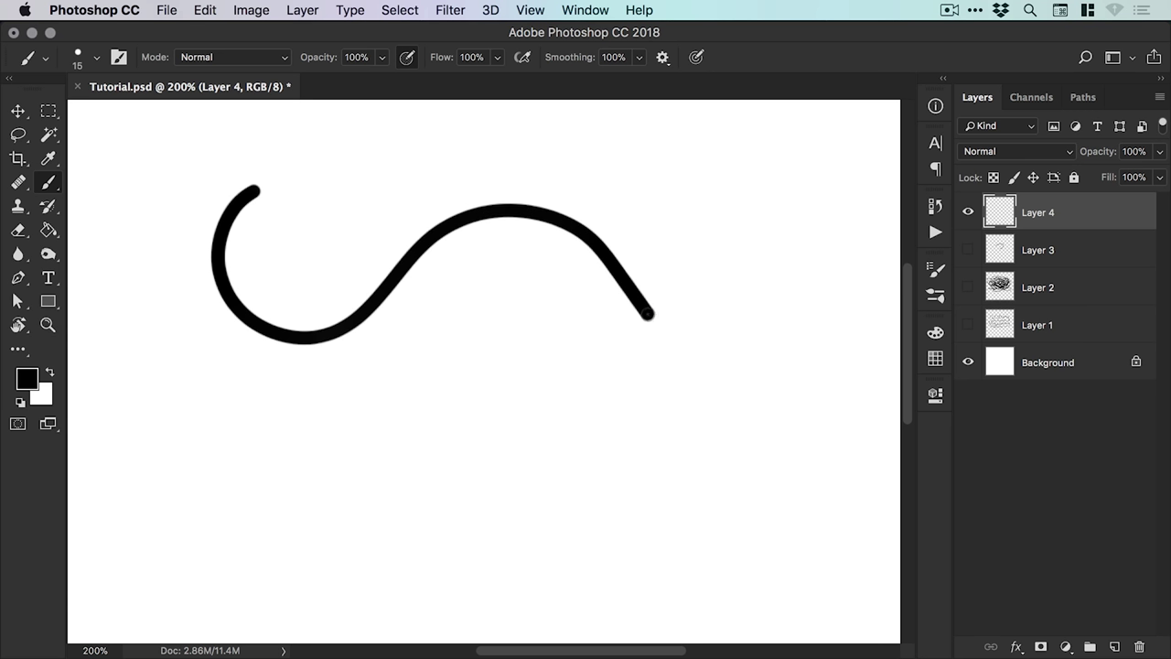
mouse_move(671, 322)
left_mouse_down()
mouse_move(812, 398)
mouse_move(584, 494)
mouse_move(375, 403)
mouse_move(284, 441)
mouse_move(317, 512)
mouse_move(651, 538)
left_mouse_up()
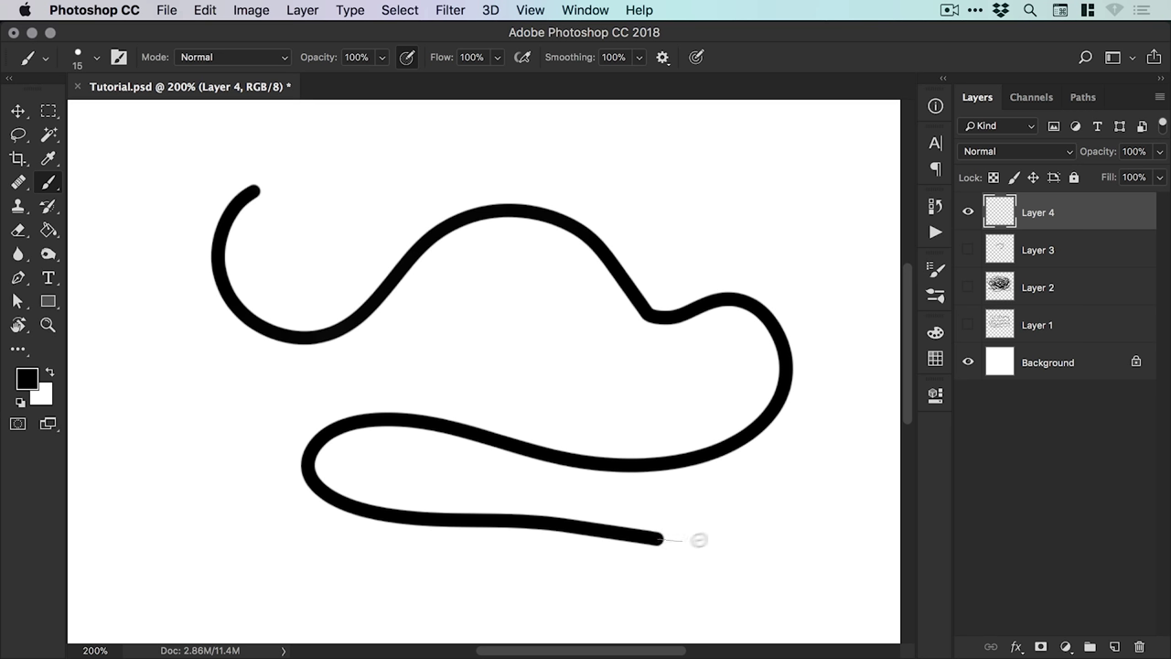
mouse_move(698, 540)
left_mouse_down()
mouse_move(583, 395)
mouse_move(712, 207)
mouse_move(597, 169)
mouse_move(487, 160)
mouse_move(394, 188)
mouse_move(316, 265)
mouse_move(233, 455)
left_mouse_up()
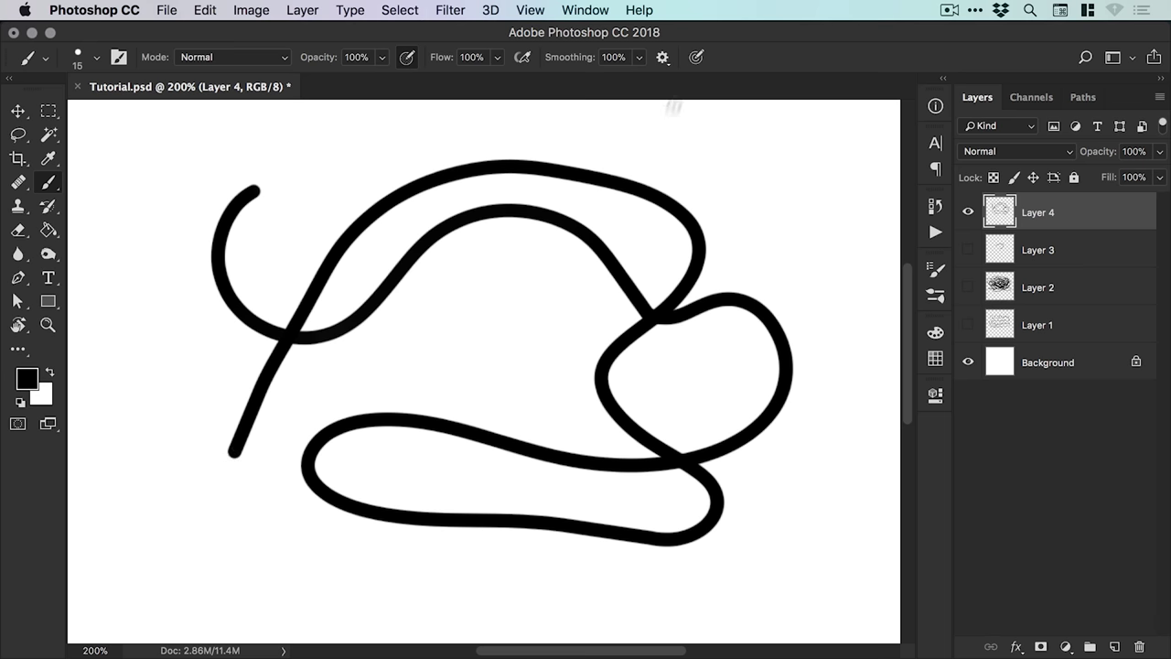
Undo the test stroke and switch smoothing from Stroke Catch-up to Catch-up on Stroke End.
key("super+z")
left_click(663, 59)
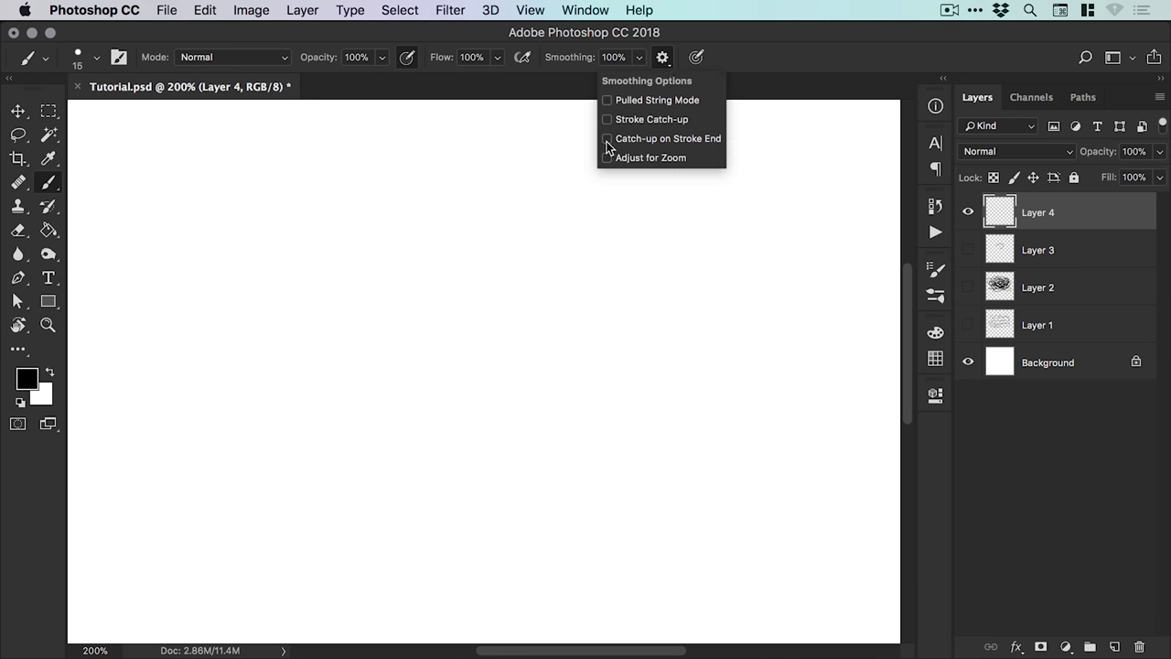
left_click(663, 60)
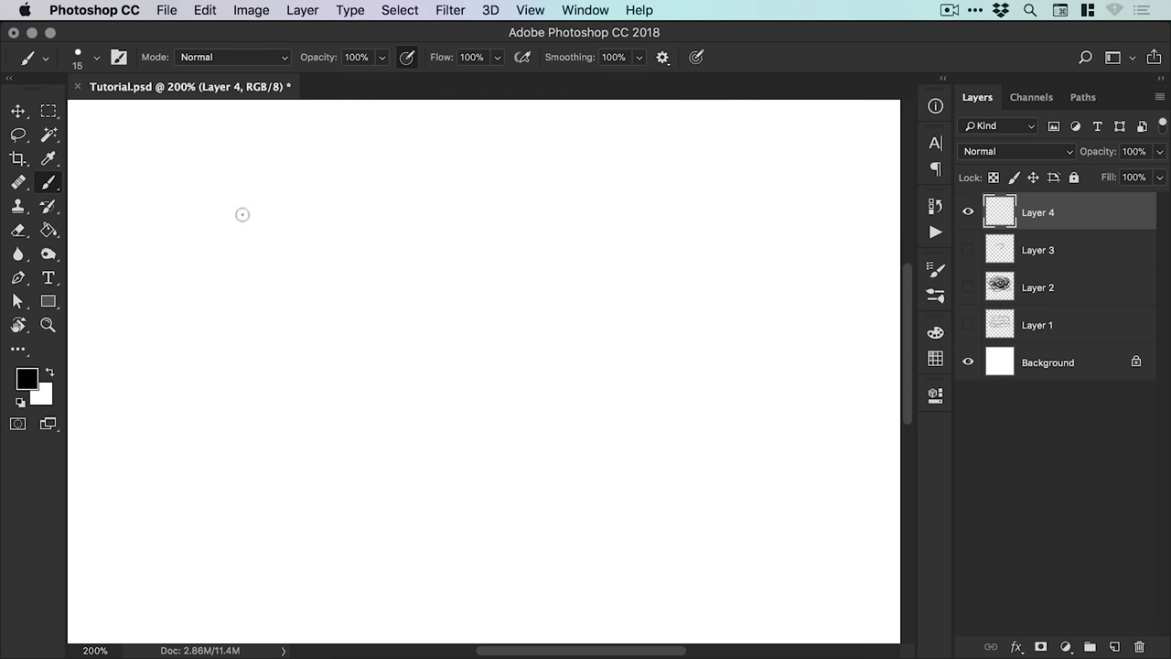
Draw an S-curve and a second wavy test stroke, then undo both.
mouse_move(251, 278)
left_mouse_down()
mouse_move(286, 299)
mouse_move(338, 302)
mouse_move(378, 286)
mouse_move(463, 197)
mouse_move(530, 179)
mouse_move(593, 190)
mouse_move(646, 245)
mouse_move(656, 318)
mouse_move(624, 404)
mouse_move(564, 438)
mouse_move(488, 447)
mouse_move(317, 403)
left_mouse_up()
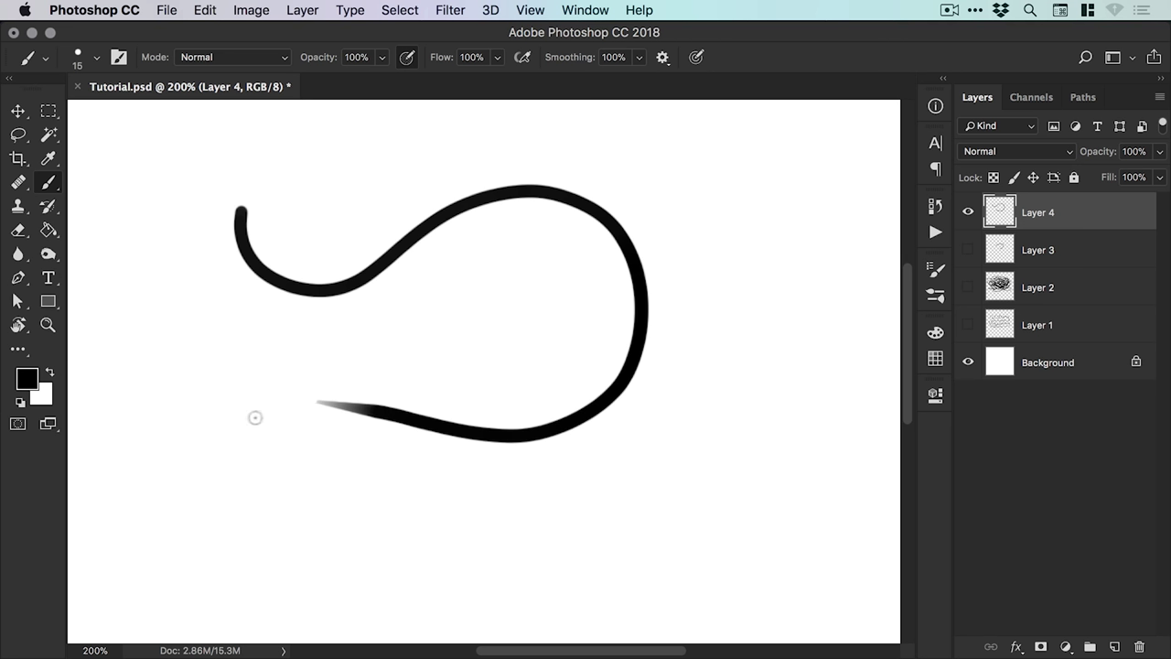
mouse_move(252, 400)
left_mouse_down()
mouse_move(238, 487)
mouse_move(340, 555)
mouse_move(534, 527)
mouse_move(603, 567)
mouse_move(697, 556)
mouse_move(759, 463)
left_mouse_up()
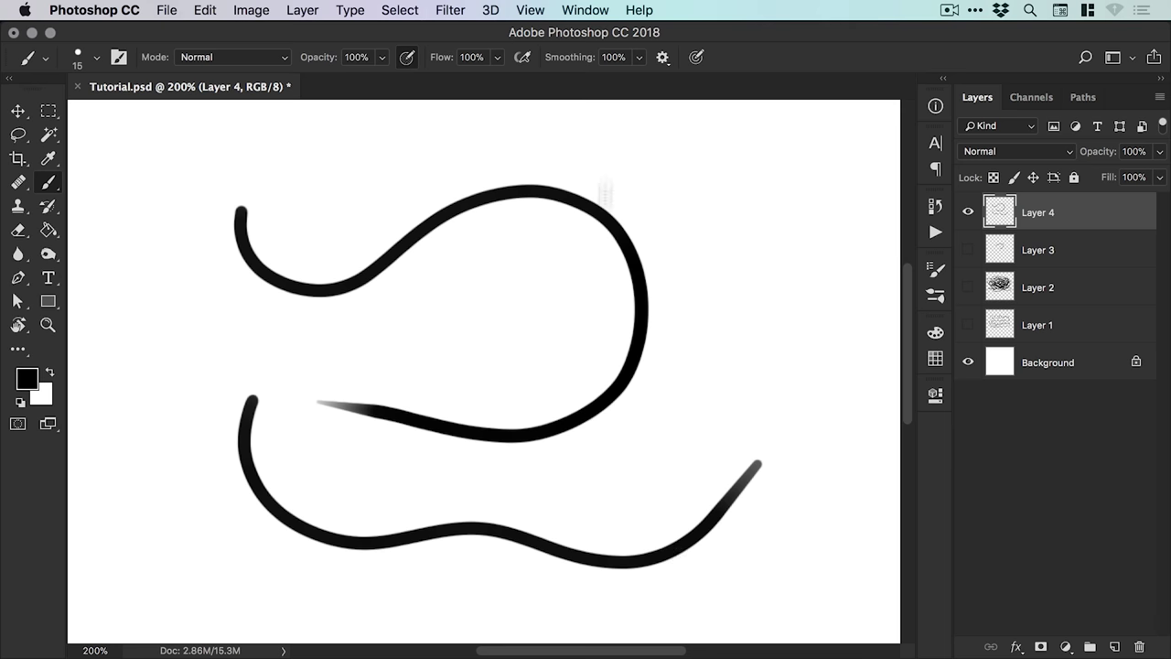
key("super+alt+z")
key("super+alt+z")
Replace Catch-up on Stroke End with Adjust for Zoom in the smoothing options.
left_click(663, 58)
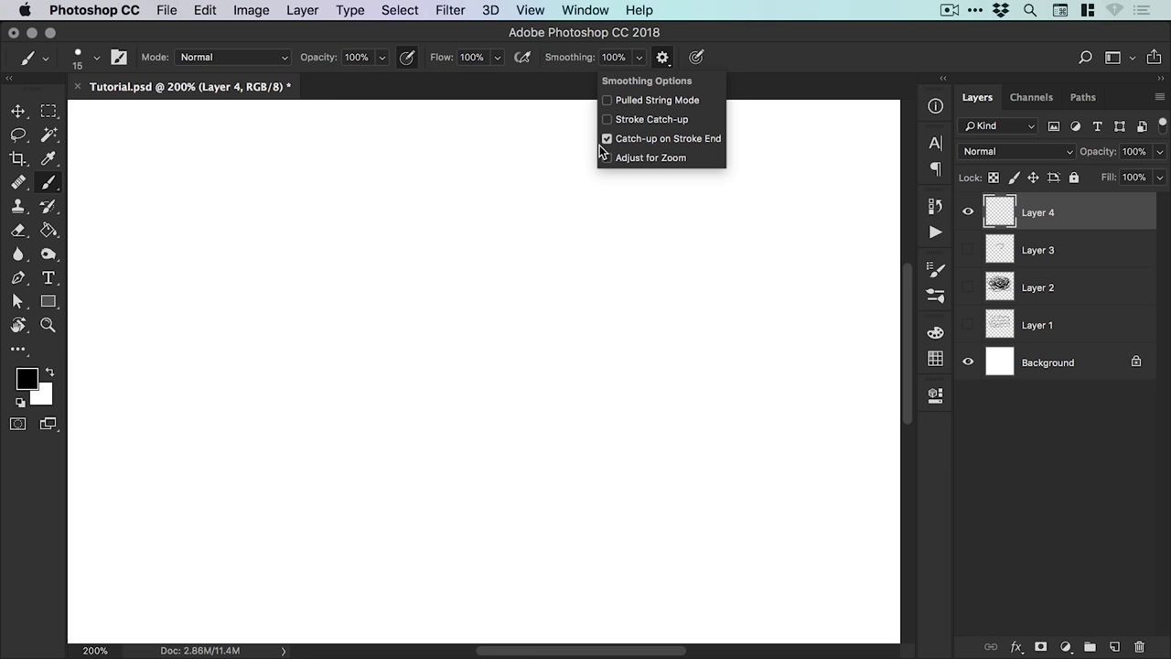
left_click(606, 139)
left_click(606, 159)
left_click(608, 159)
left_click(608, 157)
left_click(663, 58)
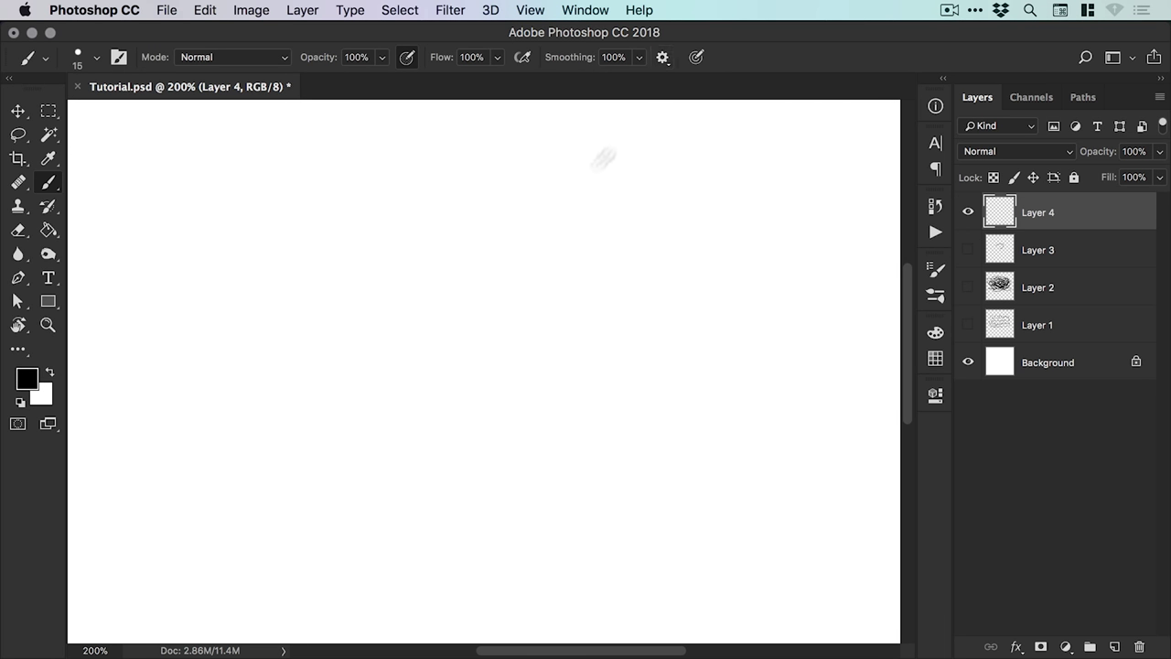
At 100% zoom, draw a large looping scribble on Layer 4, then return to 200%.
key("super+minus")
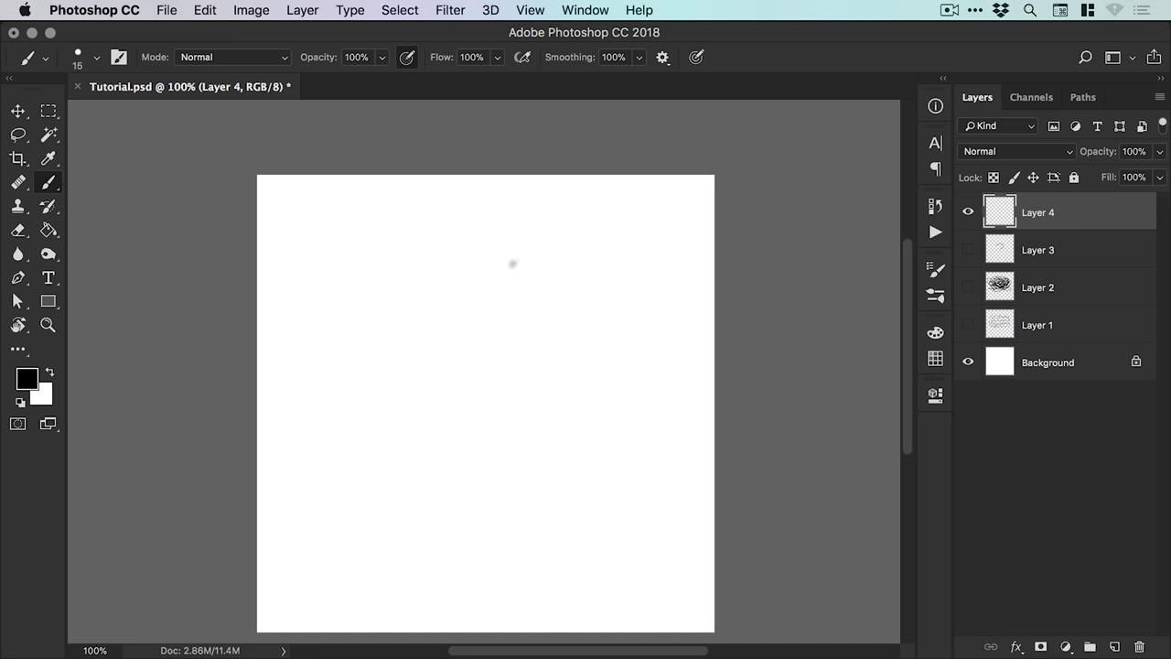
mouse_move(521, 252)
left_mouse_down()
mouse_move(422, 262)
mouse_move(462, 408)
mouse_move(601, 305)
mouse_move(668, 467)
mouse_move(505, 548)
mouse_move(509, 380)
mouse_move(640, 268)
mouse_move(472, 180)
mouse_move(360, 270)
mouse_move(363, 396)
mouse_move(441, 474)
mouse_move(372, 533)
mouse_move(368, 415)
mouse_move(636, 333)
mouse_move(405, 263)
mouse_move(469, 469)
mouse_move(604, 575)
mouse_move(334, 430)
left_mouse_up()
key("super+plus")
scroll(505, 282, "down", 2)
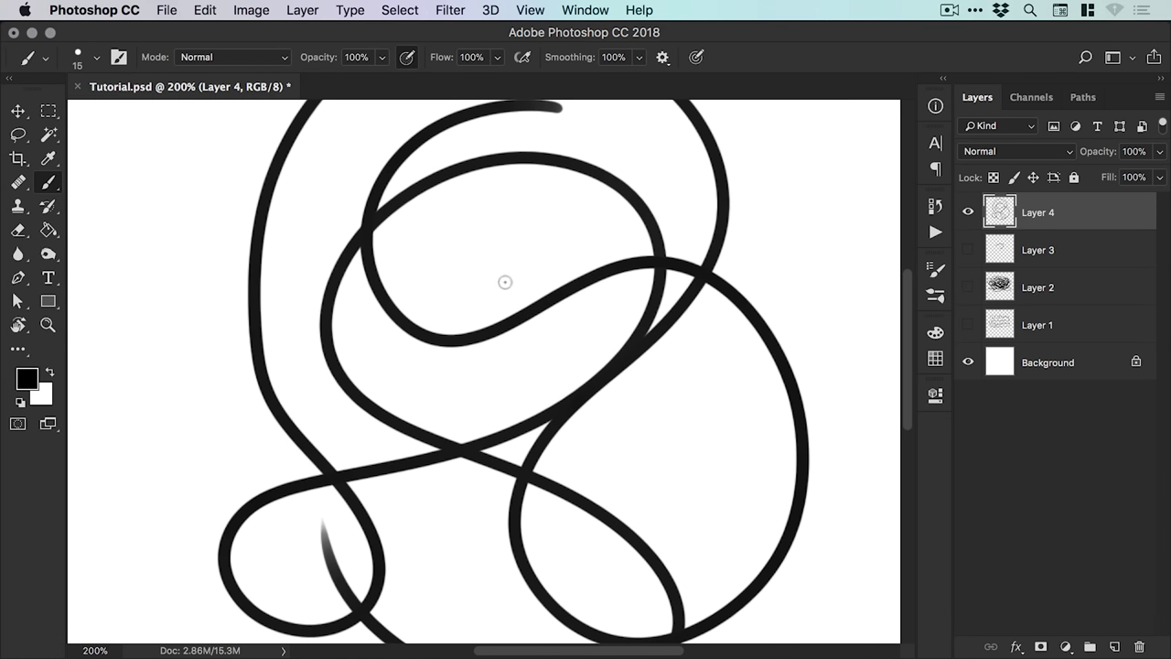
Switch to the Move tool and open the Cursors page of Preferences.
key("v")
left_click(95, 10)
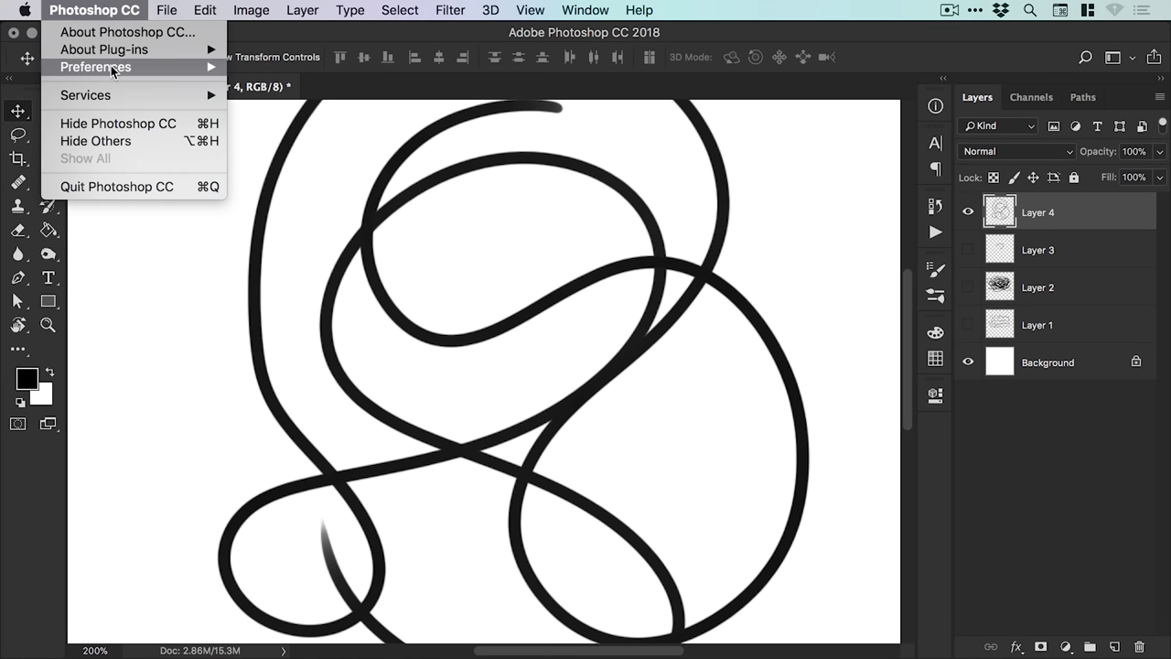
mouse_move(110, 66)
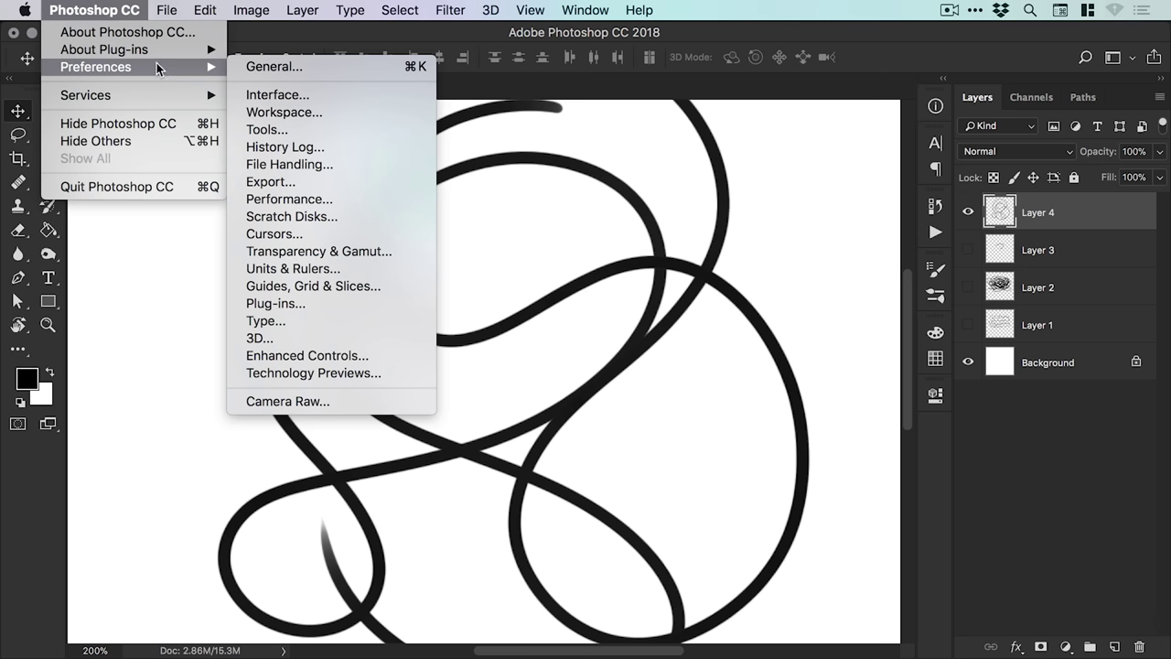
mouse_move(204, 9)
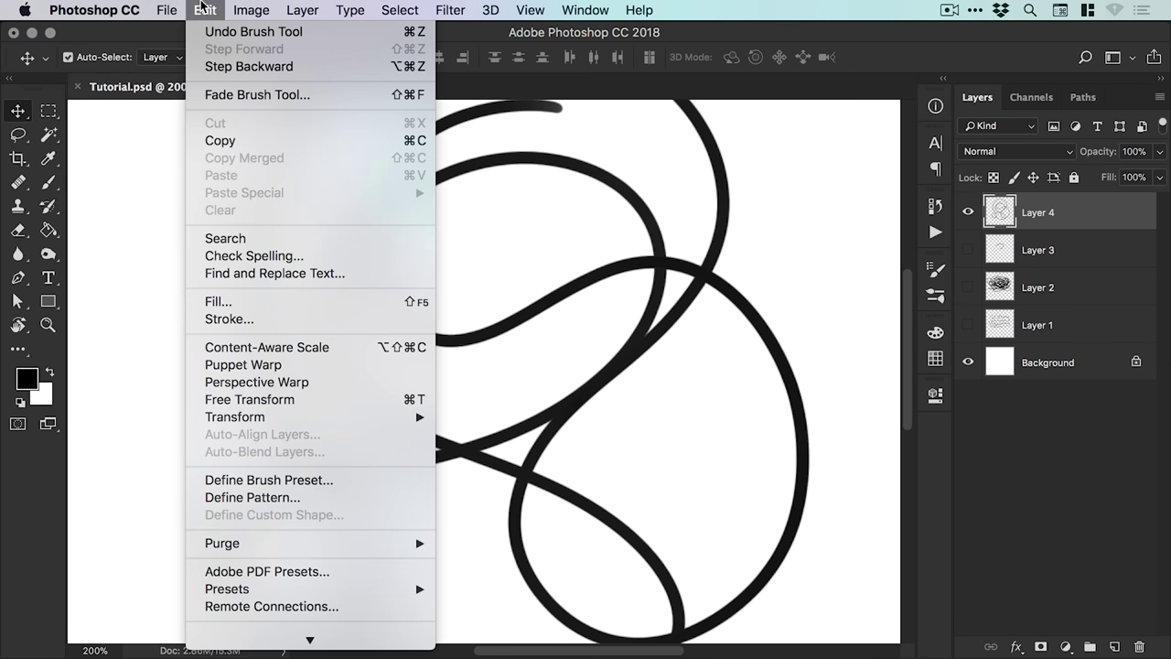
mouse_move(94, 9)
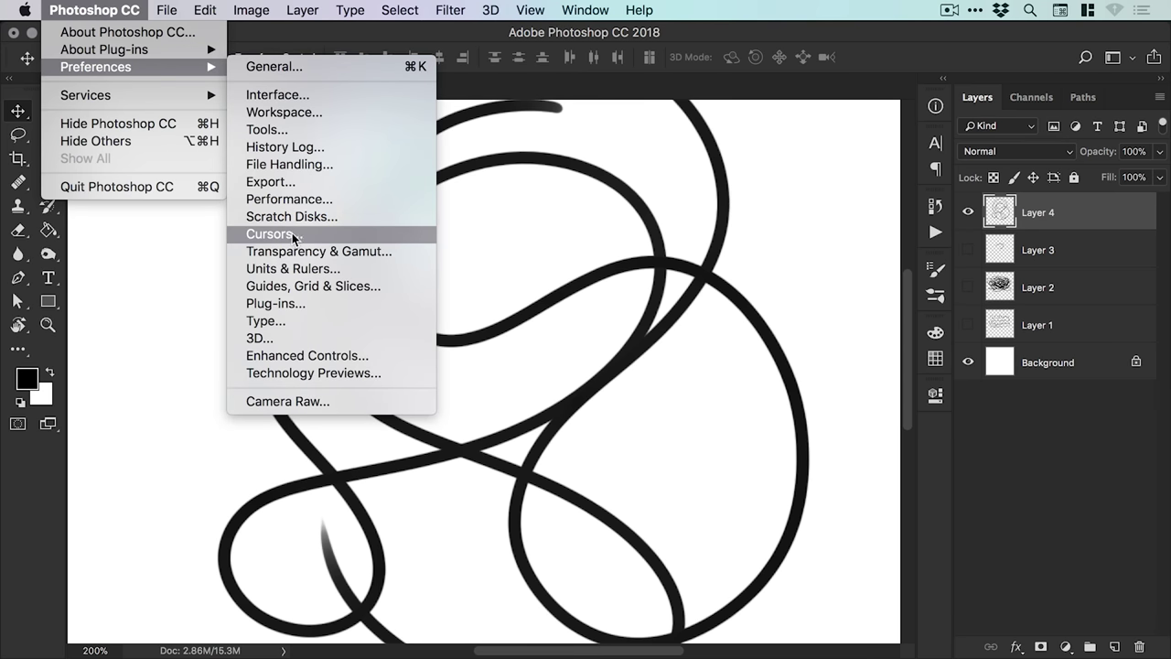
left_click(292, 232)
key("i")
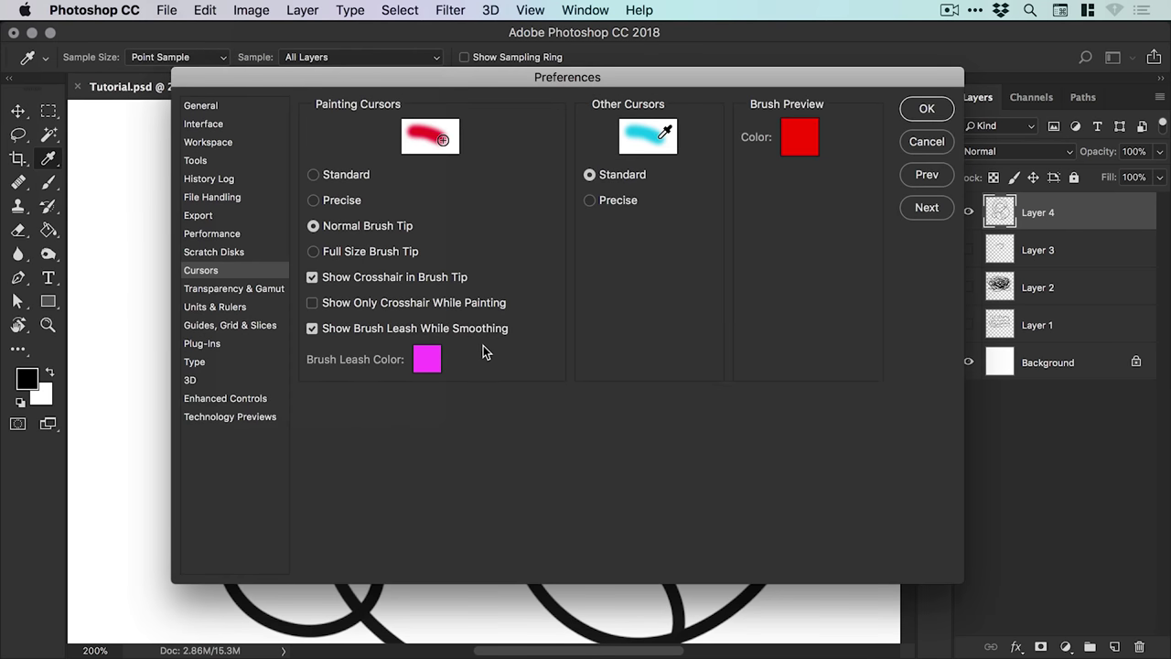
Toggle Show Brush Leash While Smoothing and bring up the magenta leash colour picker.
left_click(336, 331)
left_click(342, 335)
left_click(335, 338)
left_click(427, 361)
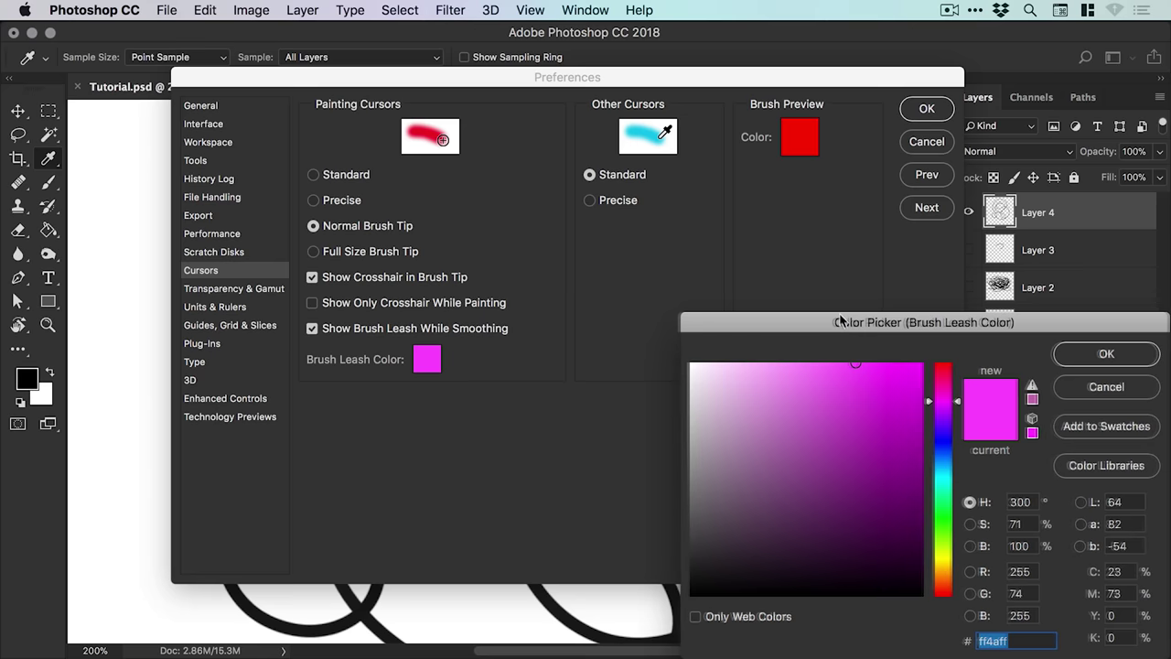
left_click_drag(840, 321, 742, 245)
Cancel the leash Color Picker, keeping the magenta leash colour unchanged.
left_click(1010, 312)
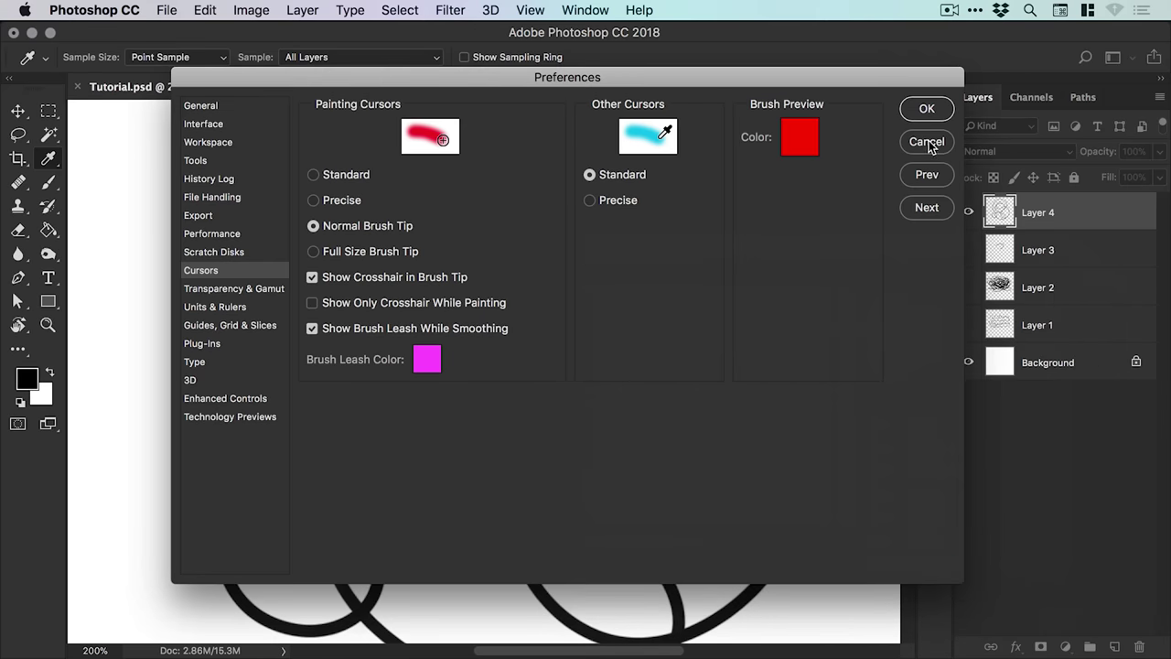